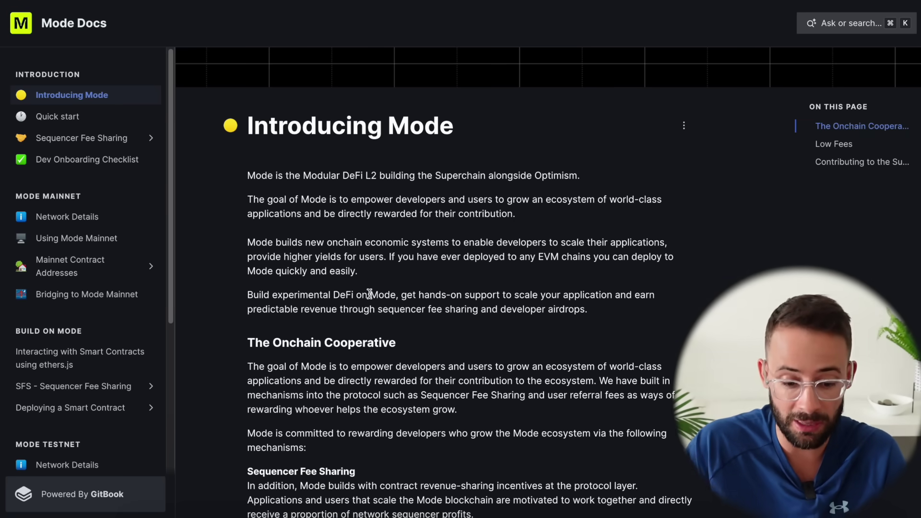
# Step: Read the Introducing Mode reward mechanisms, highlighting the Sequencer Fee Sharing and Developer Airdrops headings
pyautogui.scroll(-5, 370, 294)
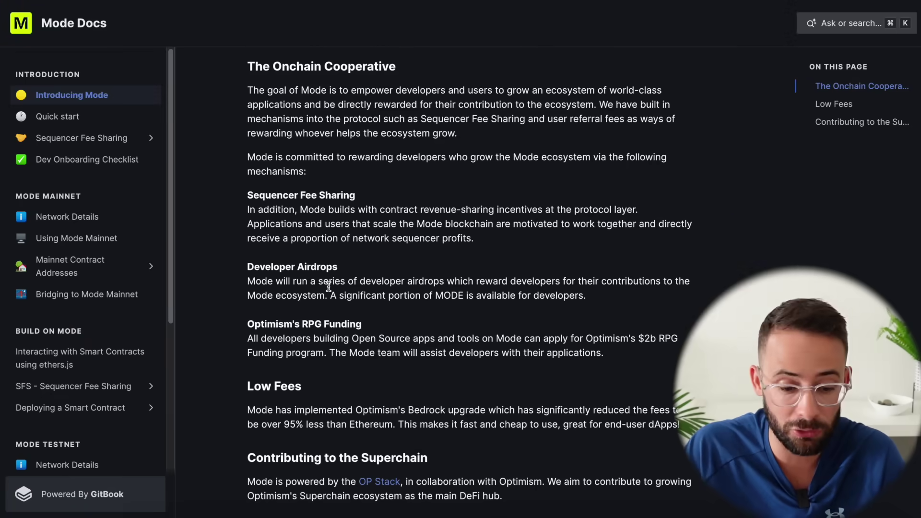
pyautogui.scroll(-1, 328, 286)
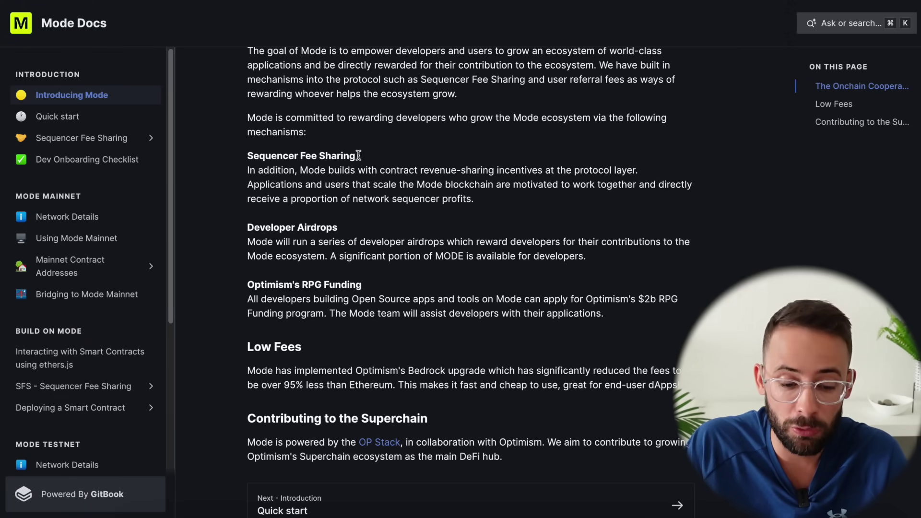
pyautogui.moveTo(359, 155); pyautogui.dragTo(246, 152)
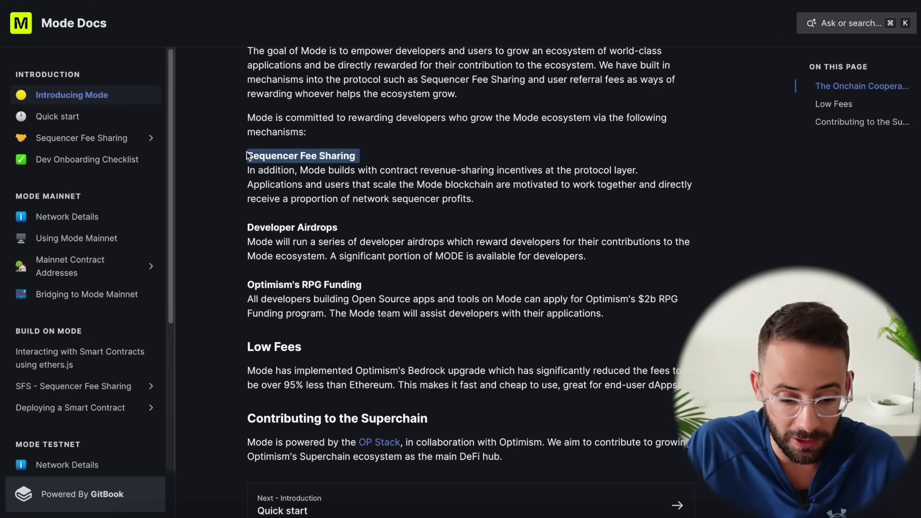
pyautogui.moveTo(339, 228); pyautogui.dragTo(241, 224)
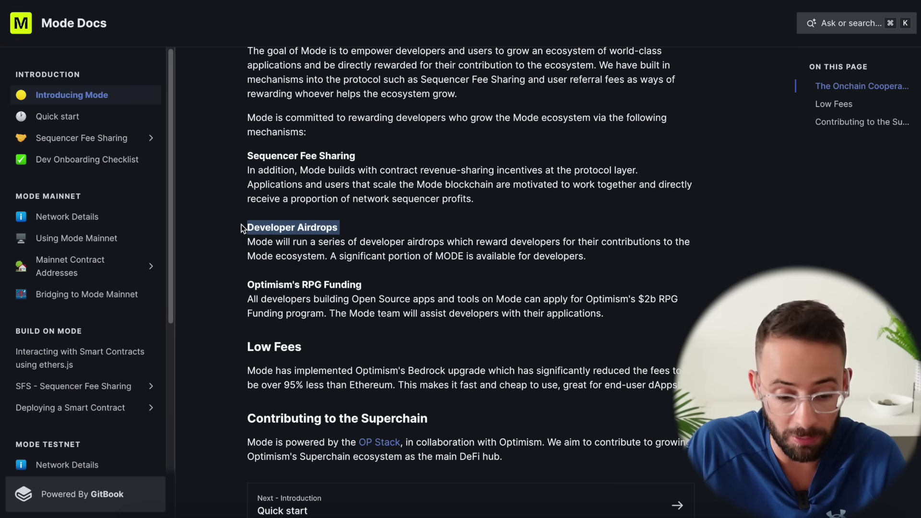
pyautogui.scroll(2, 390, 243)
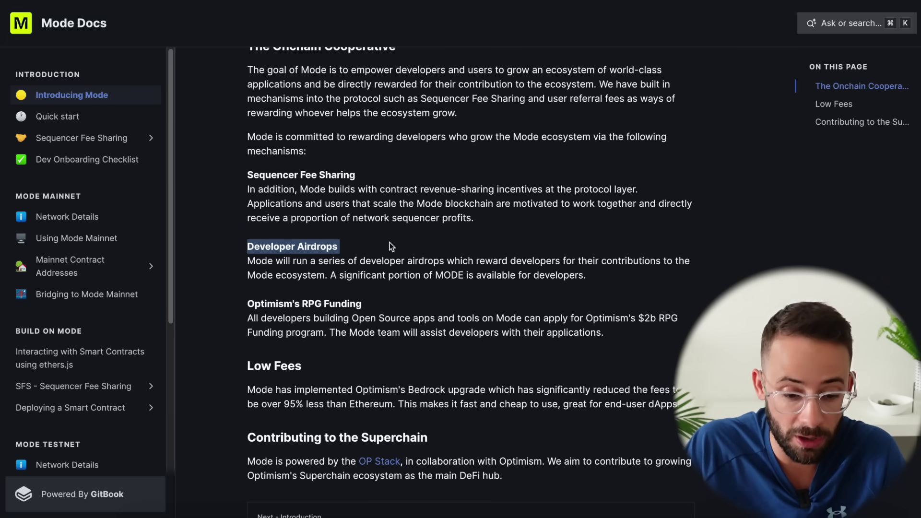
pyautogui.scroll(3, 390, 242)
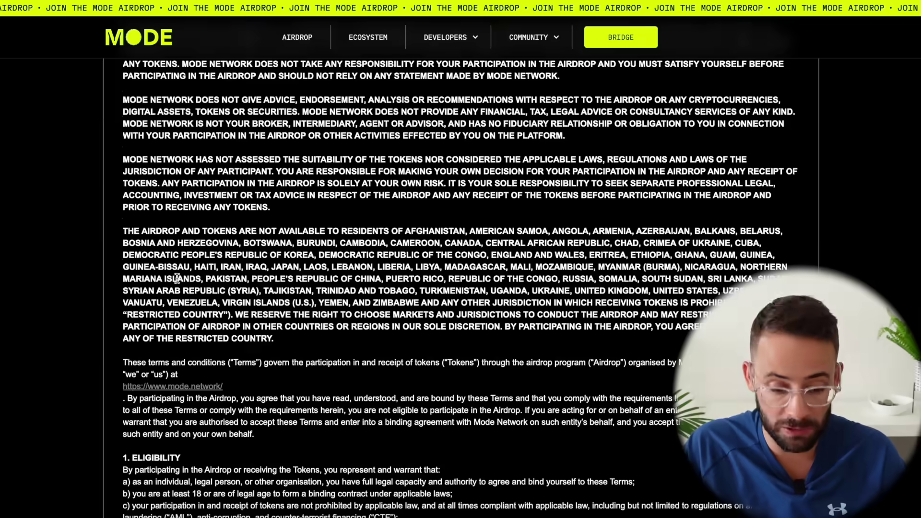
# Step: Highlight the restricted-countries paragraph and its country list in the airdrop terms and conditions
pyautogui.scroll(-2, 176, 276)
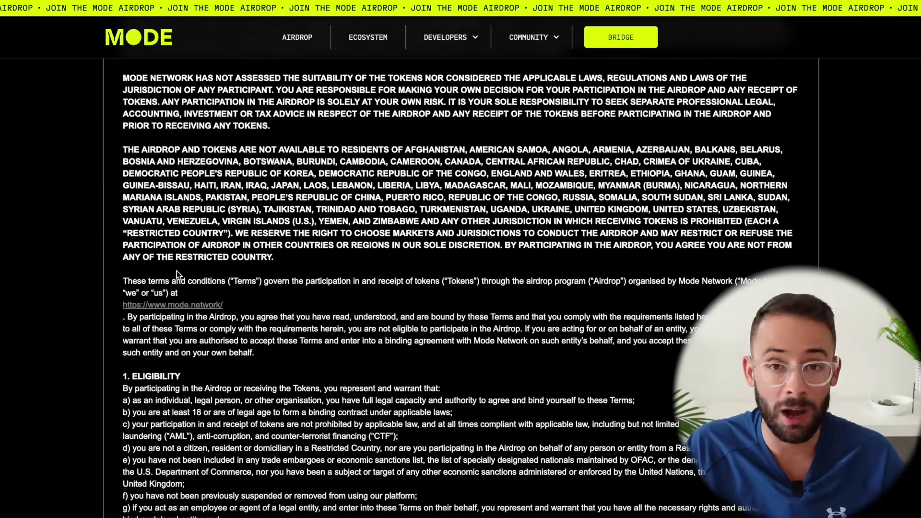
pyautogui.scroll(1, 178, 270)
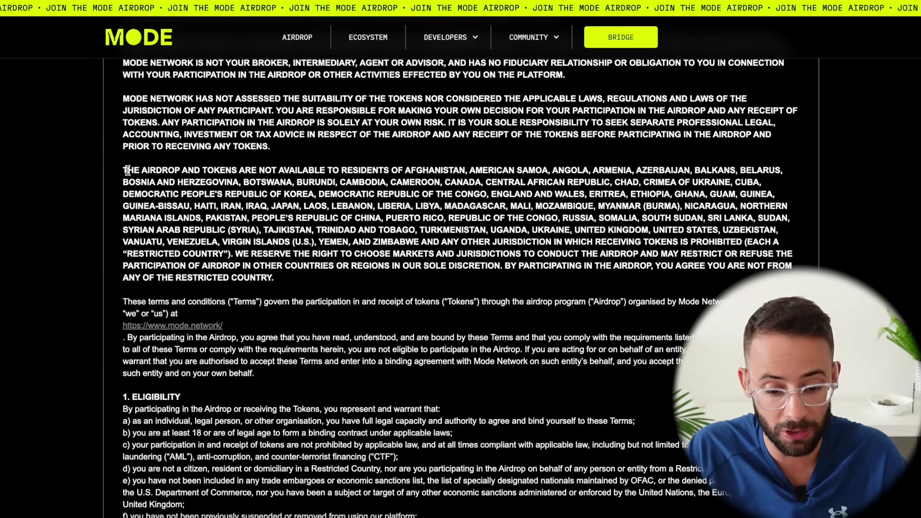
pyautogui.moveTo(123, 170); pyautogui.dragTo(281, 285)
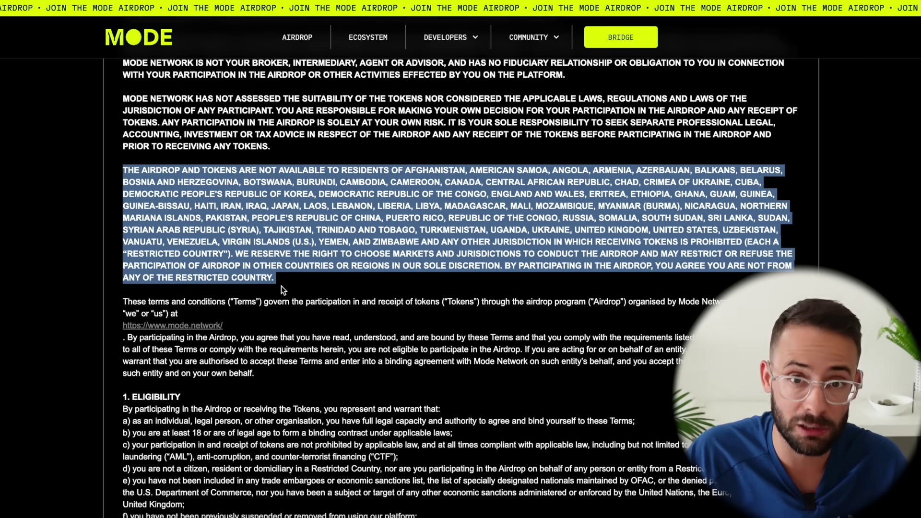
pyautogui.click(438, 188)
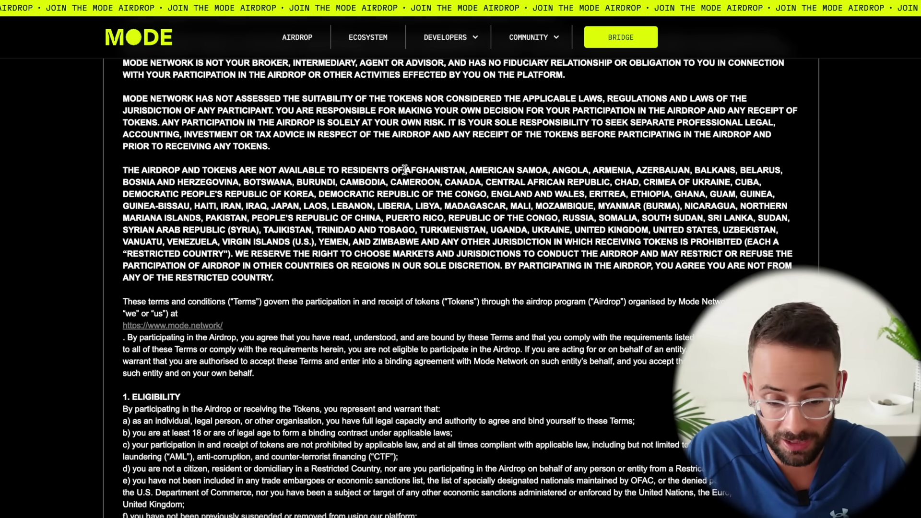
pyautogui.moveTo(406, 170); pyautogui.dragTo(609, 249)
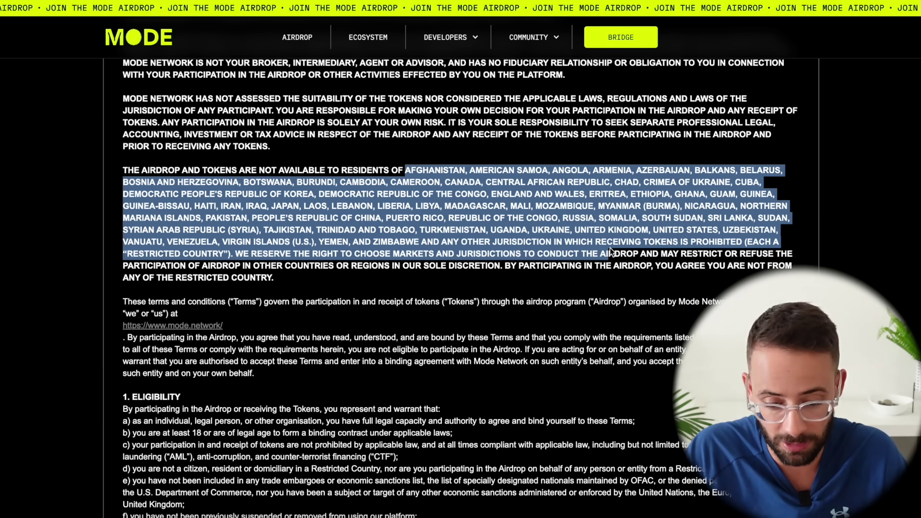
pyautogui.click(662, 253)
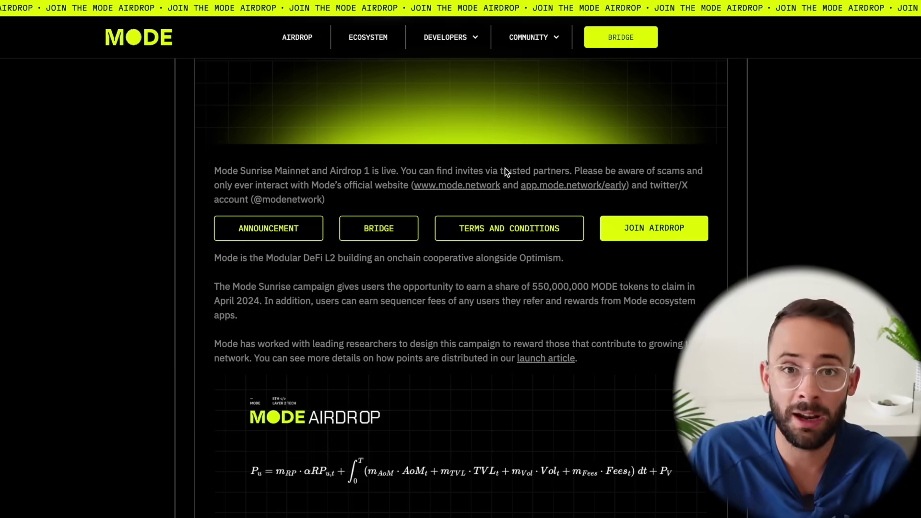
# Step: Scroll the Mode Sunrise page to the airdrop pre-check showing 399 points and the bridge form
pyautogui.scroll(3, 505, 169)
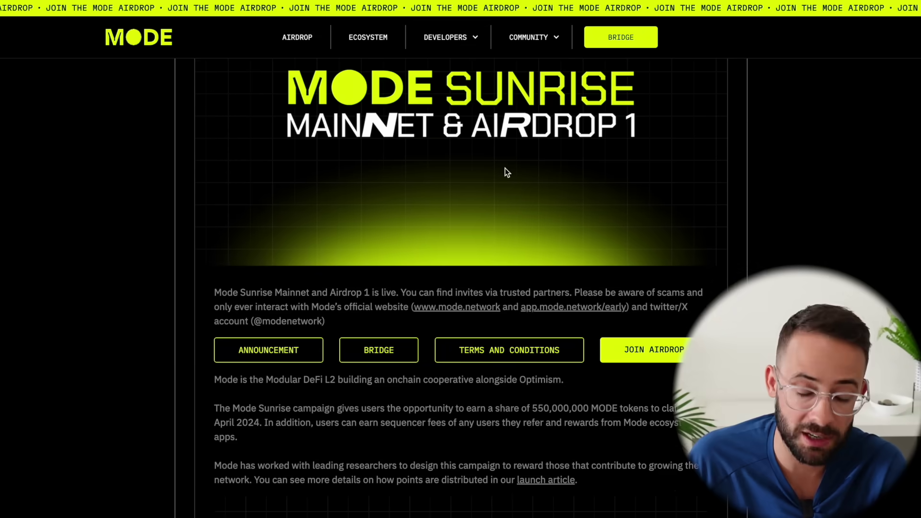
pyautogui.scroll(3, 504, 168)
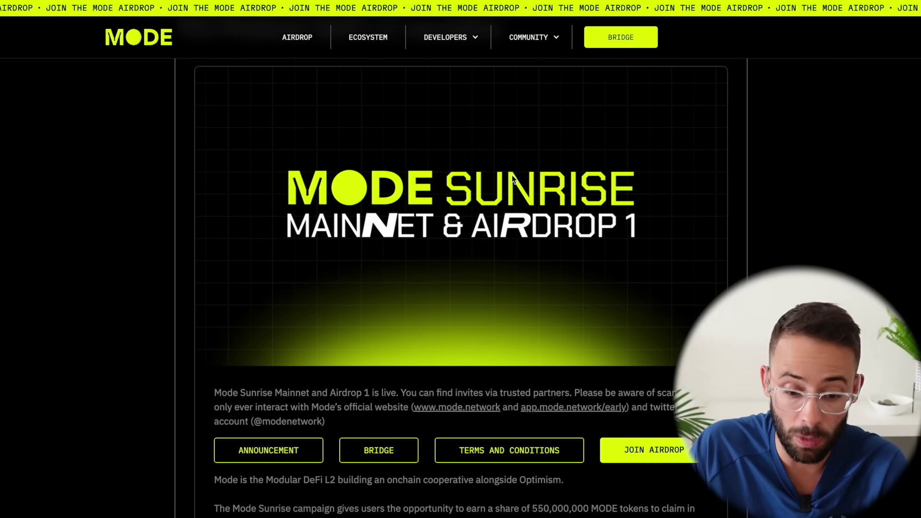
pyautogui.scroll(-10, 508, 345)
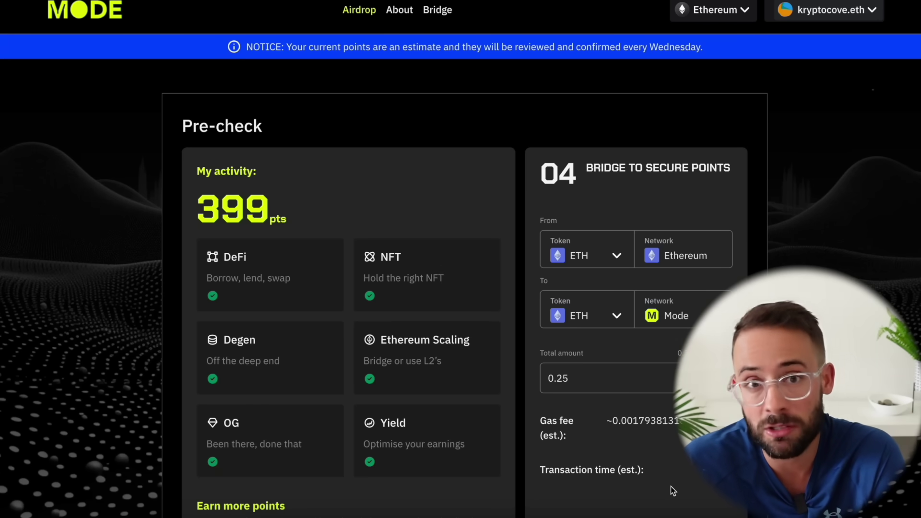
# Step: Check the Ethereum and Mode token lists on the bridge form, keeping ETH on both sides for 0.25 ETH
pyautogui.scroll(-1, 670, 487)
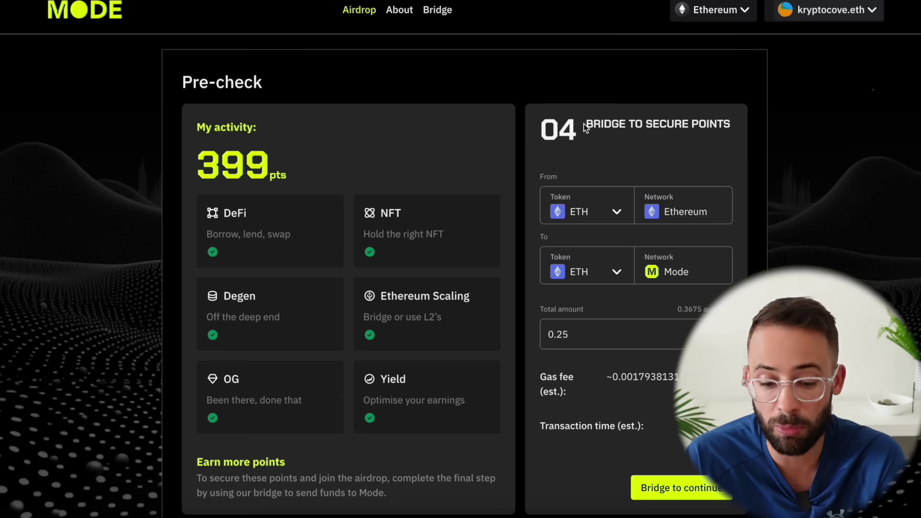
pyautogui.moveTo(584, 127); pyautogui.dragTo(736, 130)
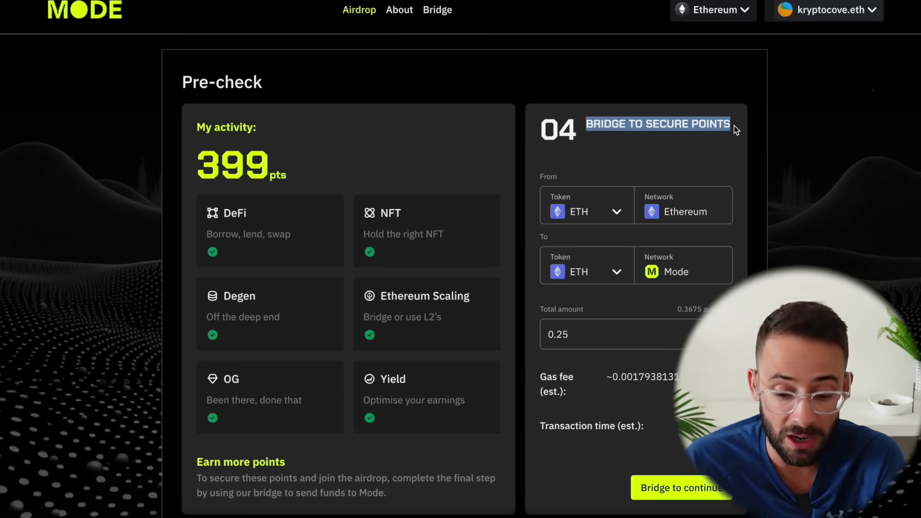
pyautogui.click(617, 213)
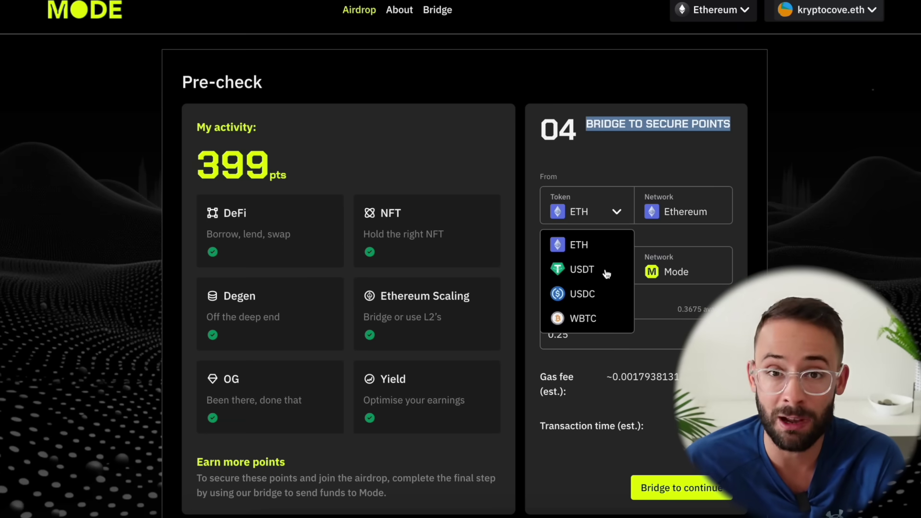
pyautogui.click(614, 178)
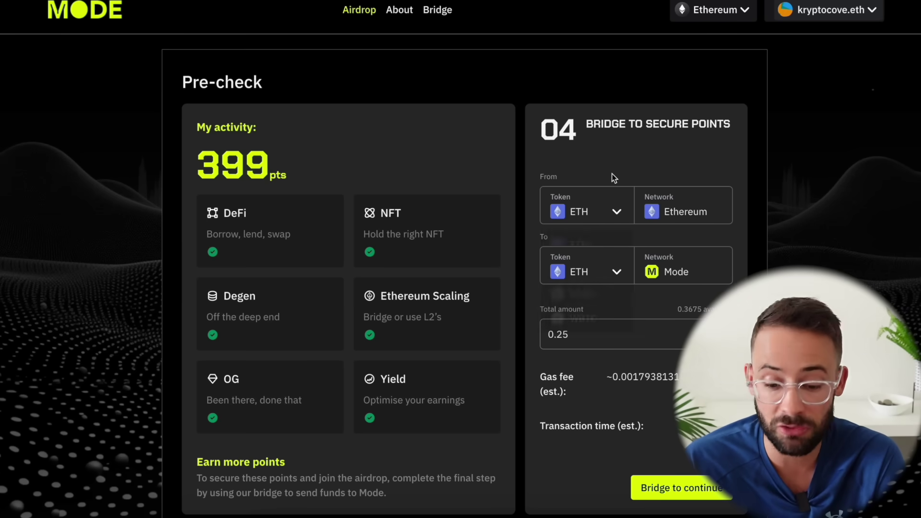
pyautogui.click(626, 275)
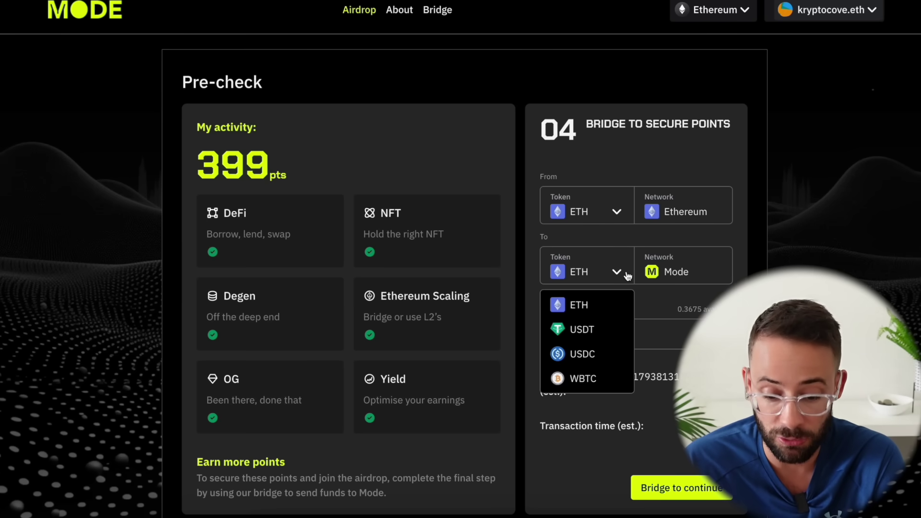
pyautogui.click(607, 307)
pyautogui.scroll(-1, 678, 269)
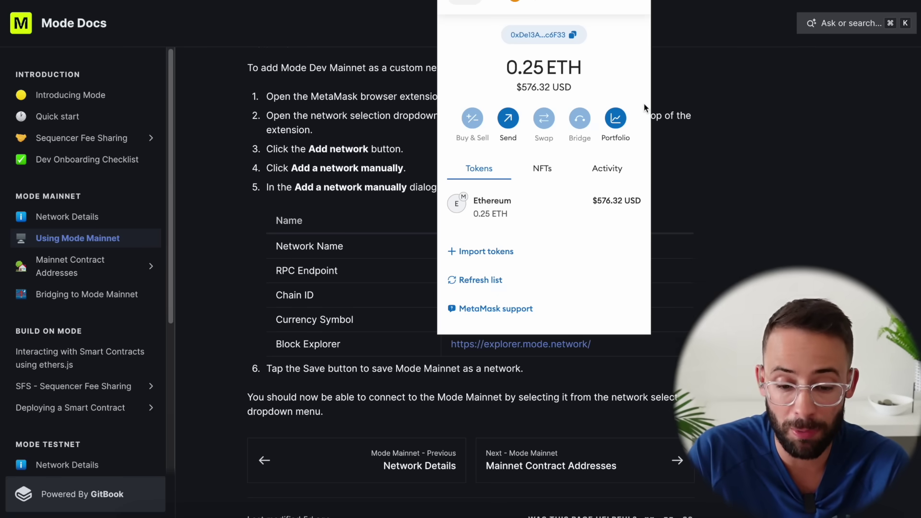
# Step: Bring up MetaMask's network list and start adding a new network for Mode Mainnet
pyautogui.click(802, 199)
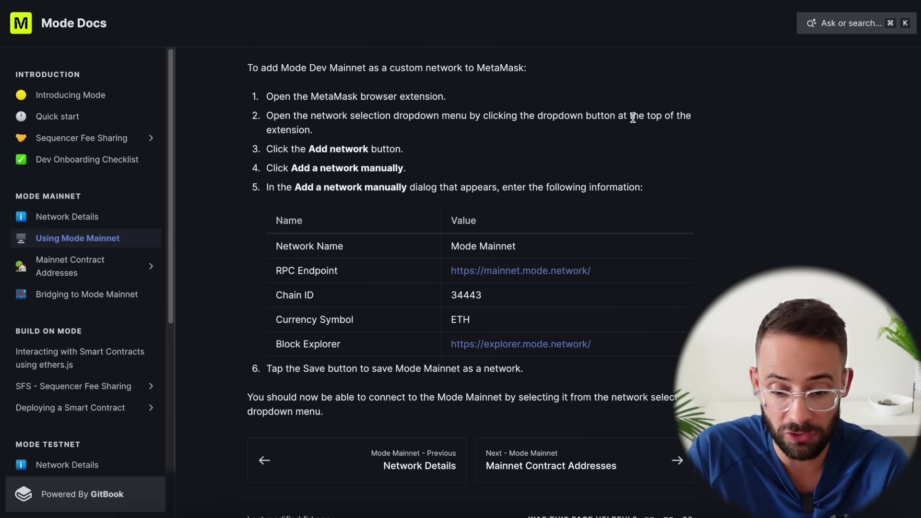
pyautogui.hotkey('alt', 'shift', 'm')
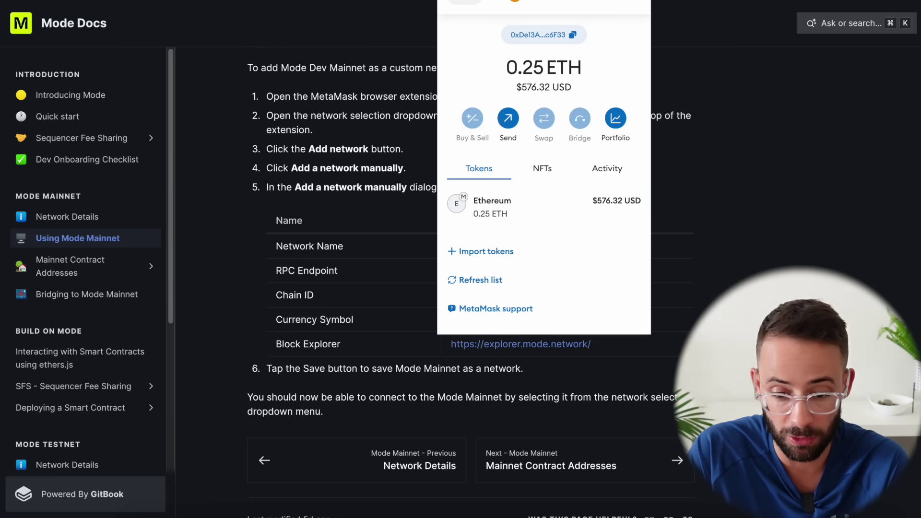
pyautogui.click(464, 2)
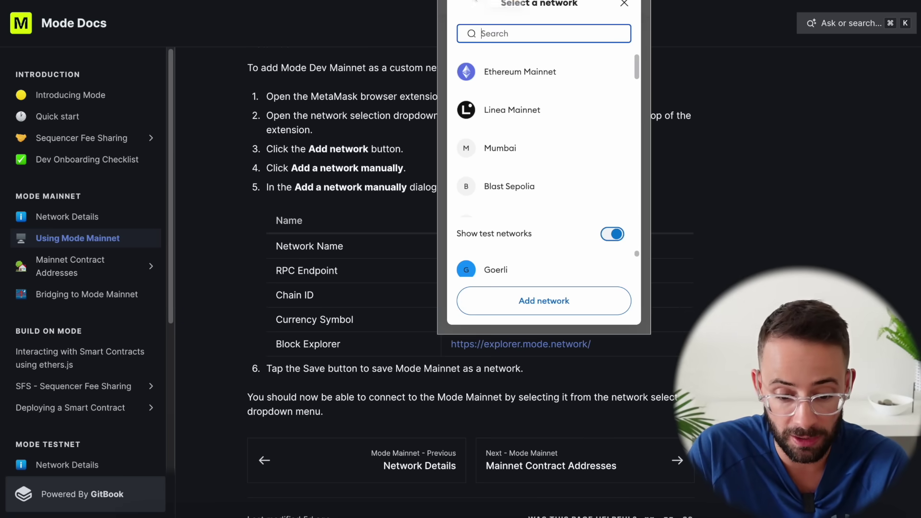
pyautogui.click(522, 307)
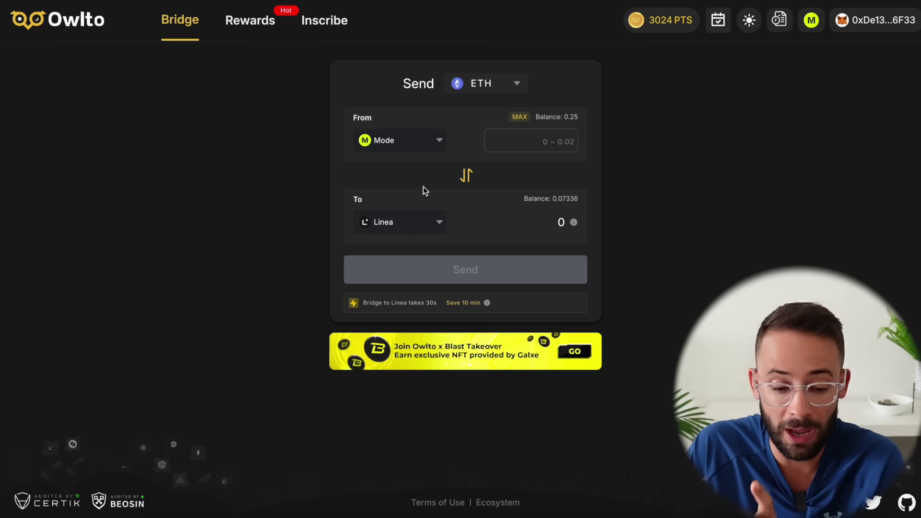
# Step: Browse Owlto's destination networks for bridging from Mode, leaving Linea selected
pyautogui.click(413, 224)
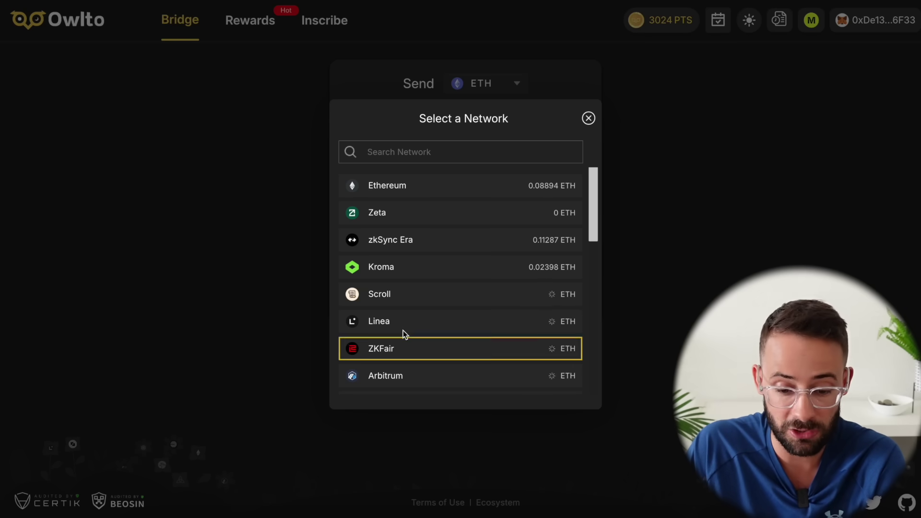
pyautogui.click(274, 200)
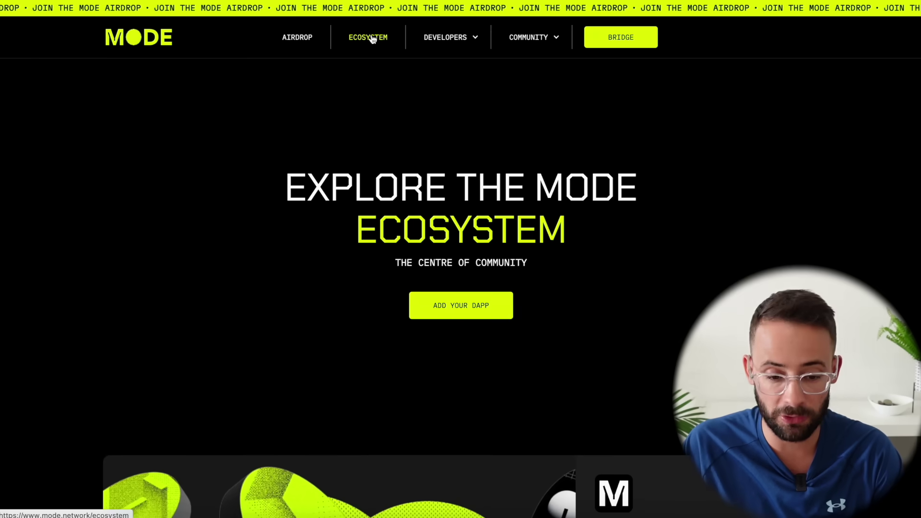
# Step: Scroll through the Mode Ecosystem project list to find the Kim Exchange card
pyautogui.scroll(-10, 216, 222)
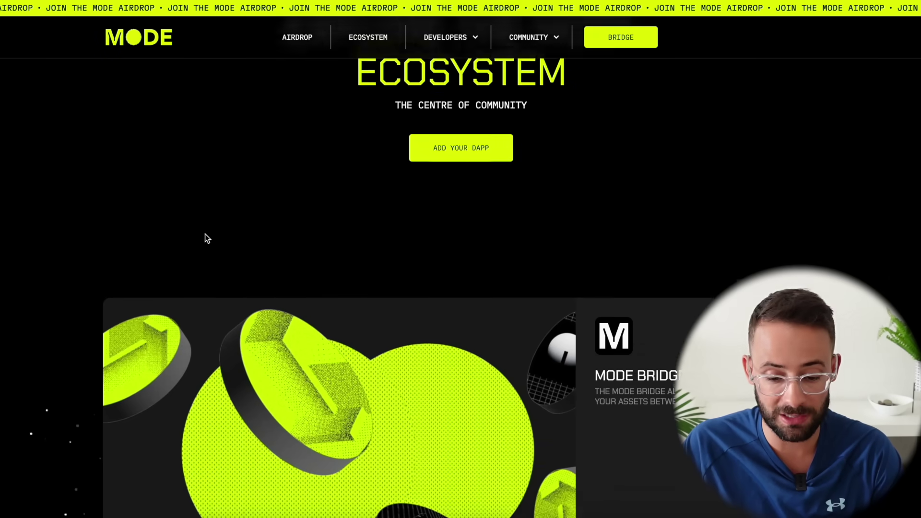
pyautogui.scroll(-9, 111, 318)
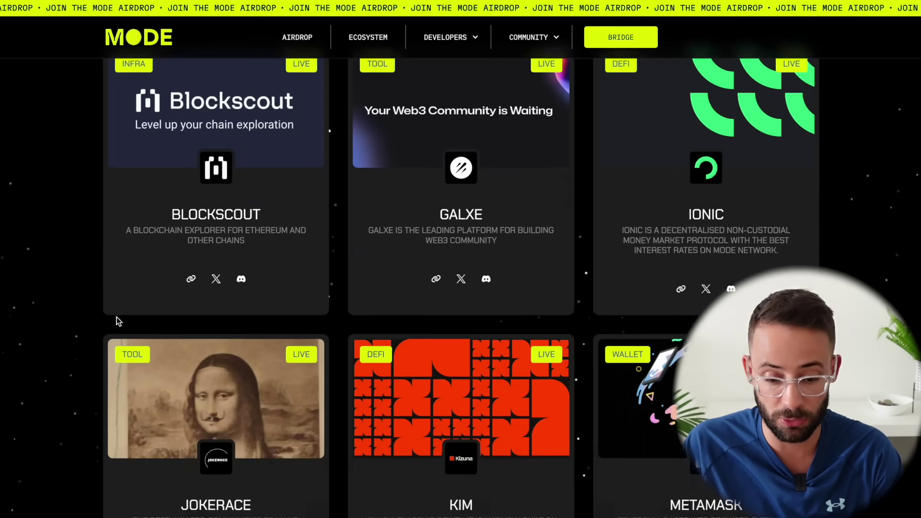
pyautogui.scroll(-11, 119, 321)
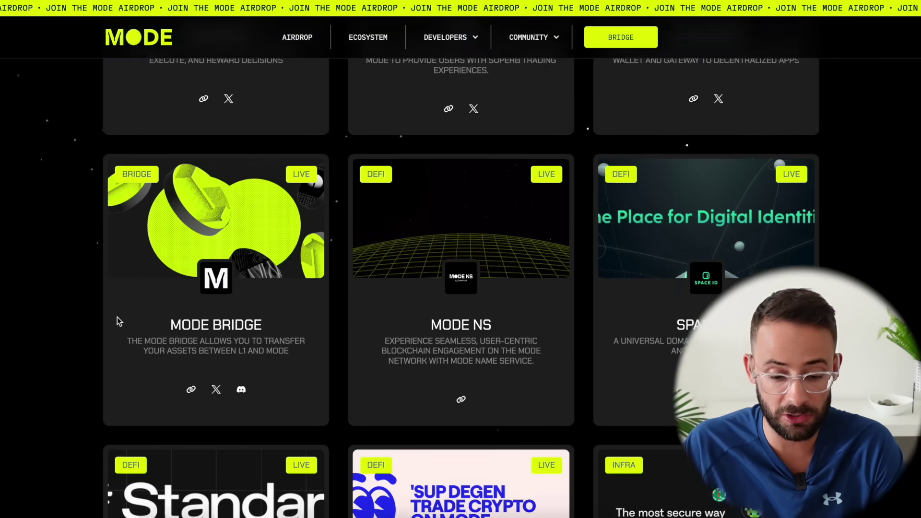
pyautogui.scroll(-9, 119, 321)
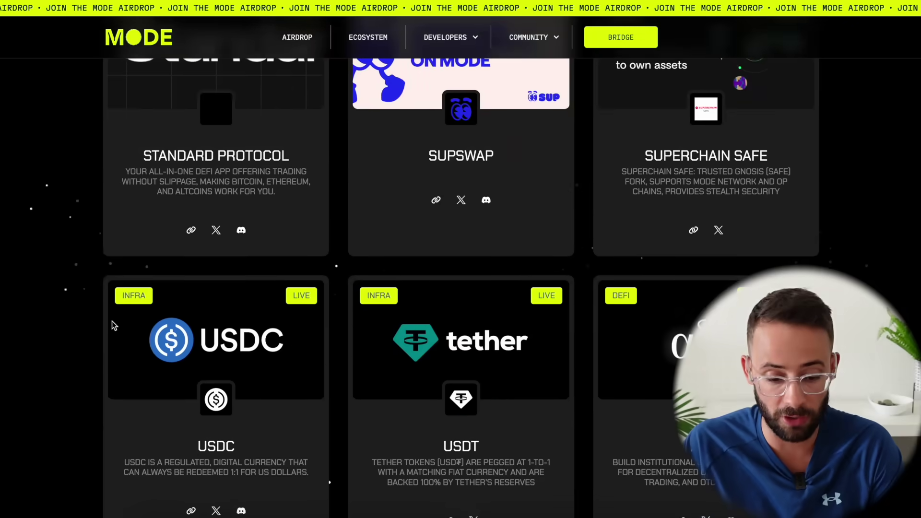
pyautogui.scroll(-7, 129, 311)
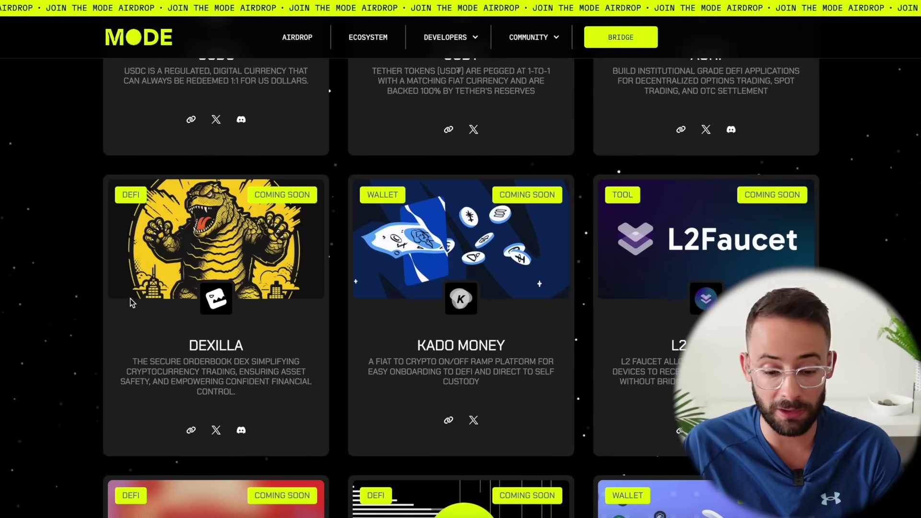
pyautogui.scroll(-4, 105, 335)
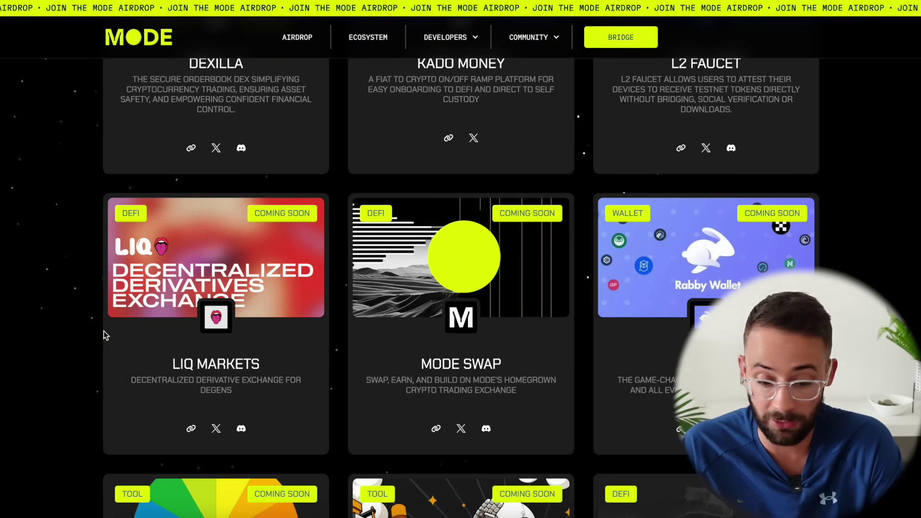
pyautogui.scroll(10, 101, 331)
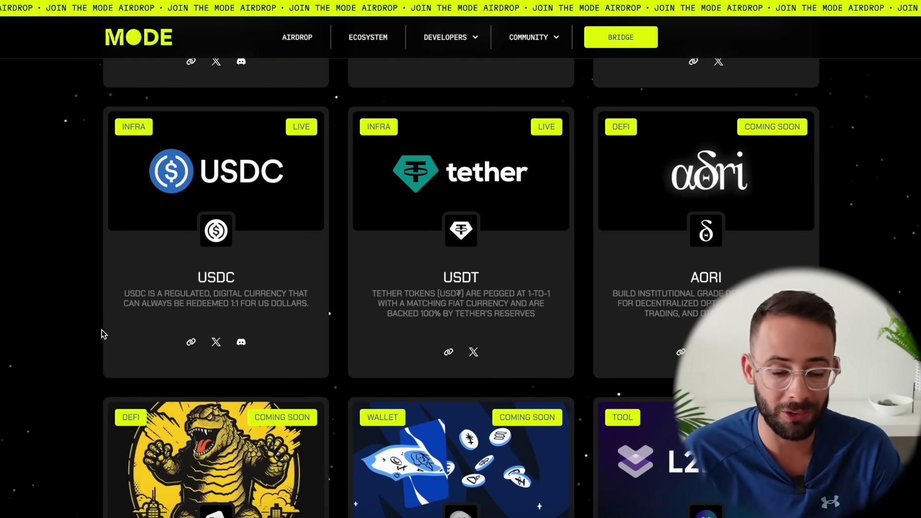
pyautogui.scroll(8, 102, 334)
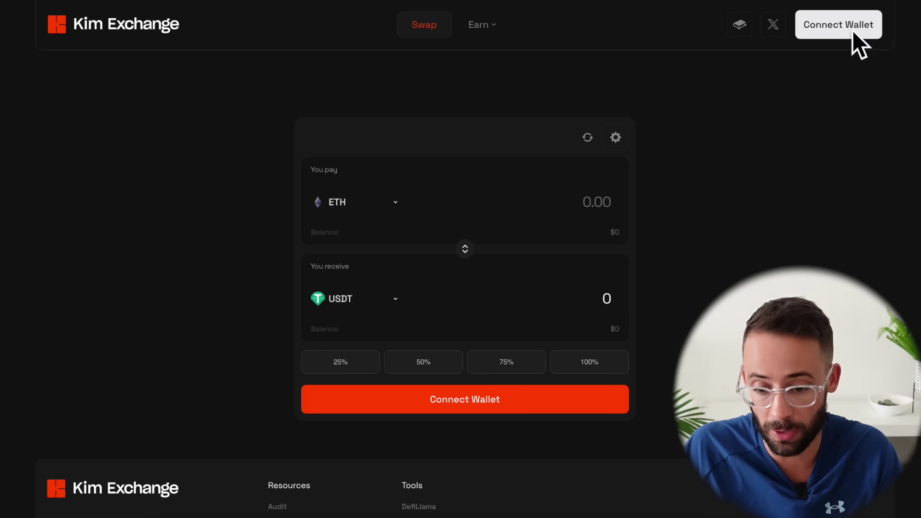
# Step: Connect the wallet and set up an ETH-to-USDT swap, reviewing rate and price impact
pyautogui.click(852, 30)
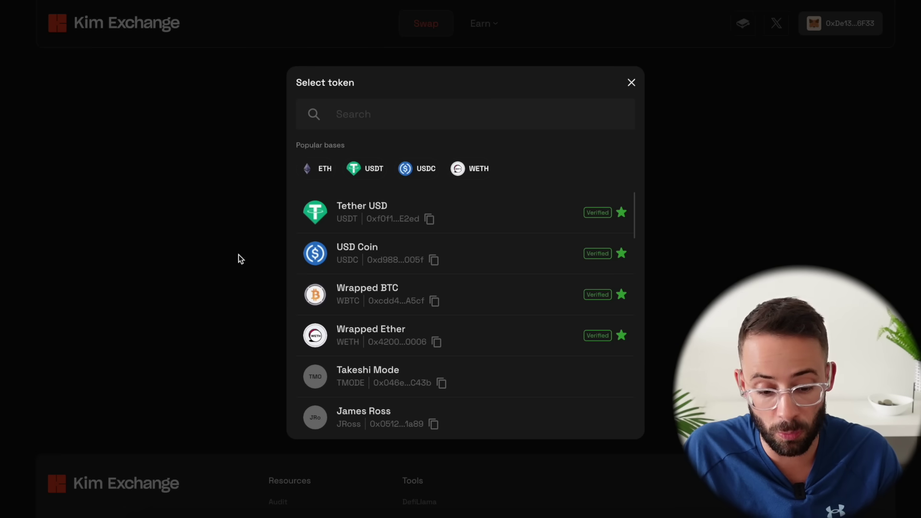
pyautogui.scroll(-2, 365, 290)
pyautogui.scroll(2, 368, 291)
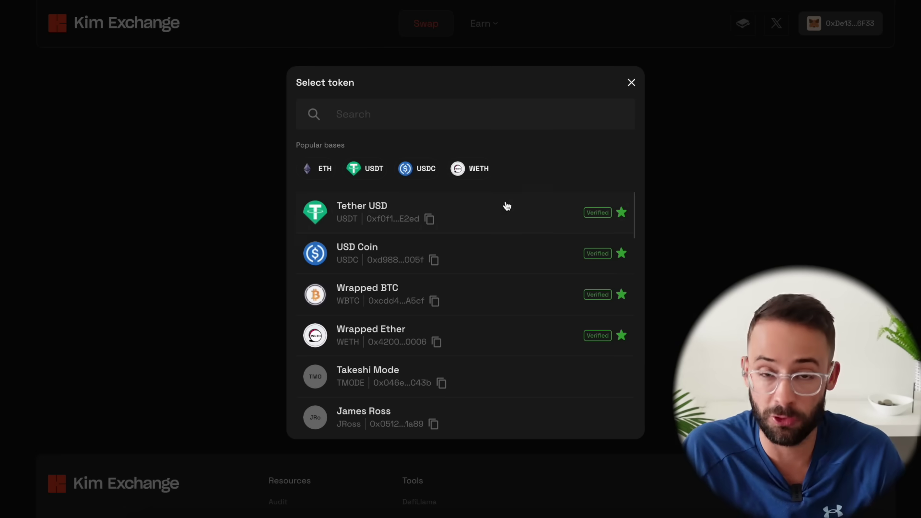
pyautogui.click(393, 230)
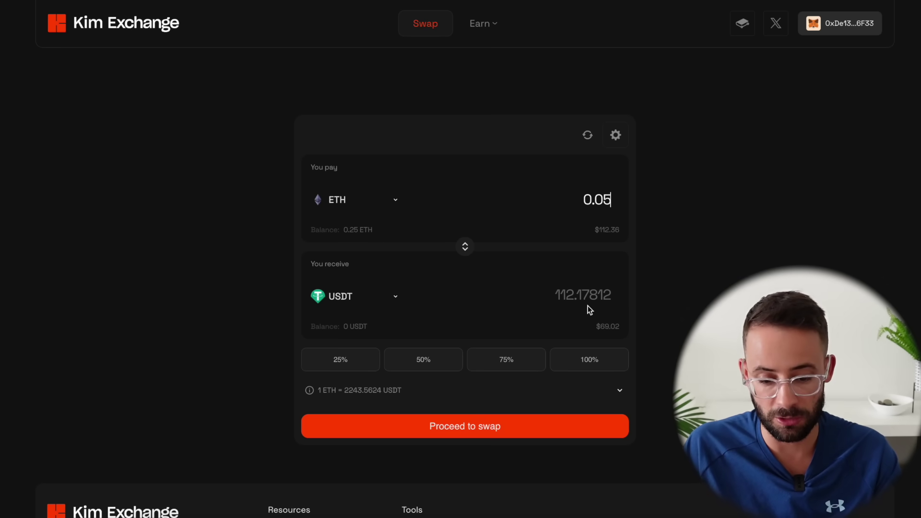
pyautogui.click(620, 390)
pyautogui.scroll(-3, 628, 307)
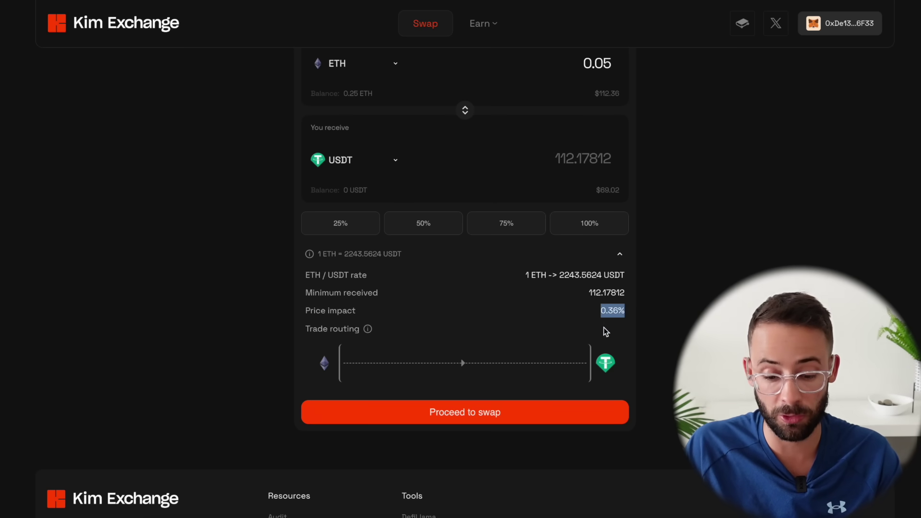
pyautogui.click(511, 318)
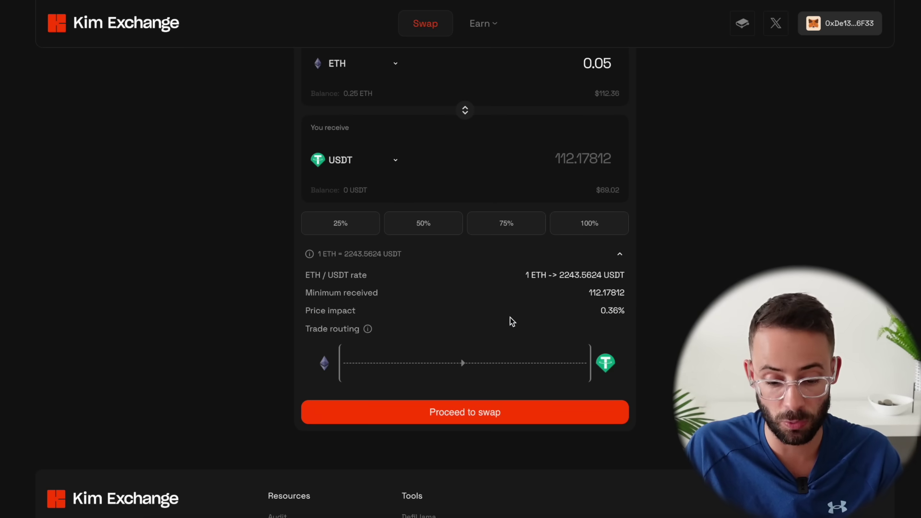
pyautogui.scroll(1, 509, 432)
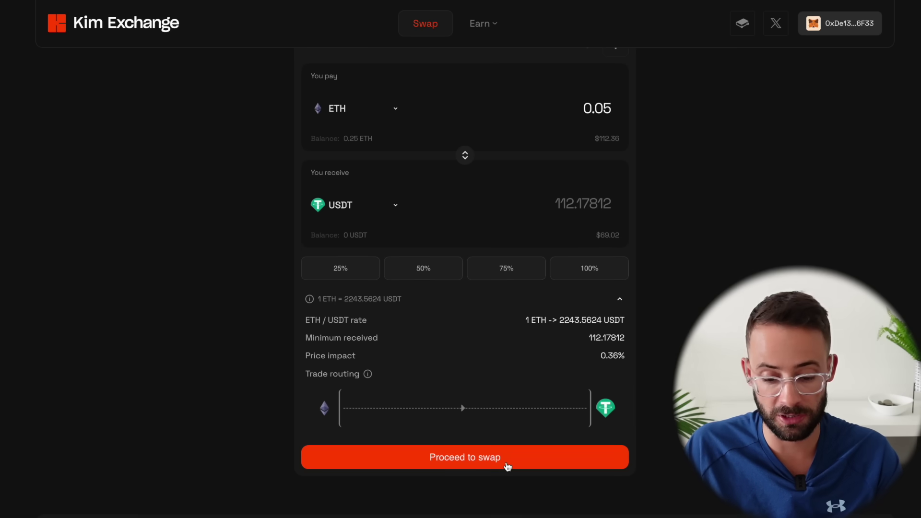
# Step: Execute the 0.05 ETH to USDT swap and check the wallet balances once confirmed
pyautogui.click(506, 462)
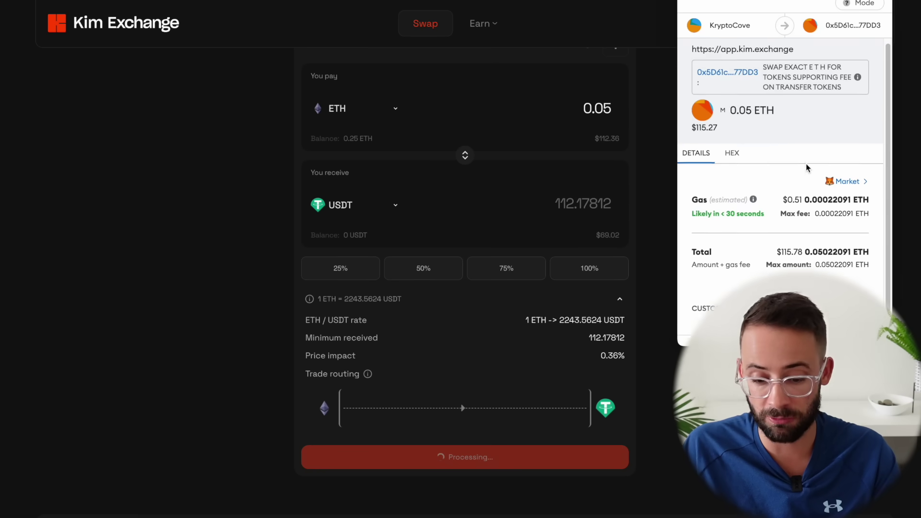
pyautogui.scroll(-1, 810, 175)
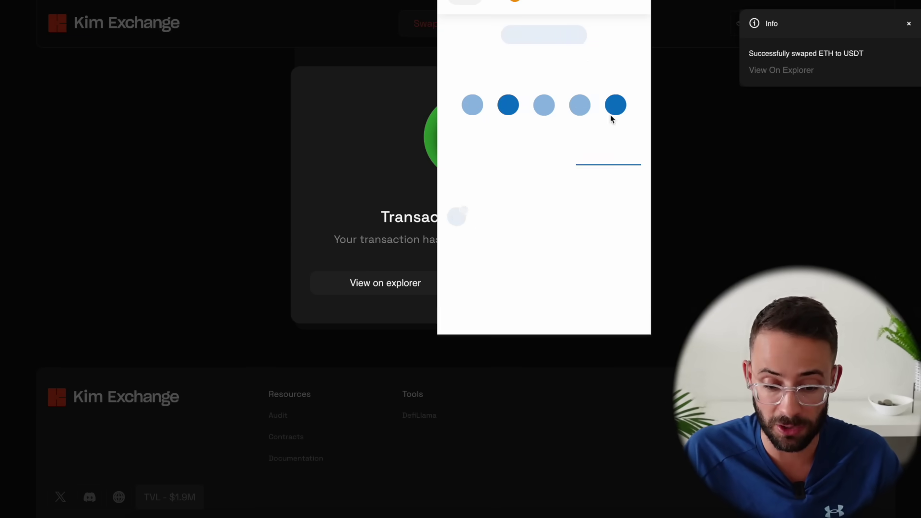
pyautogui.click(479, 170)
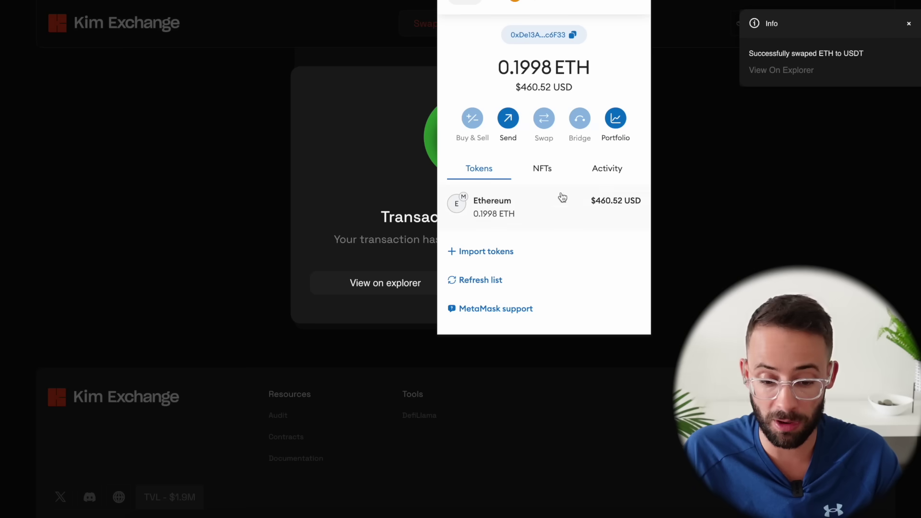
pyautogui.click(372, 160)
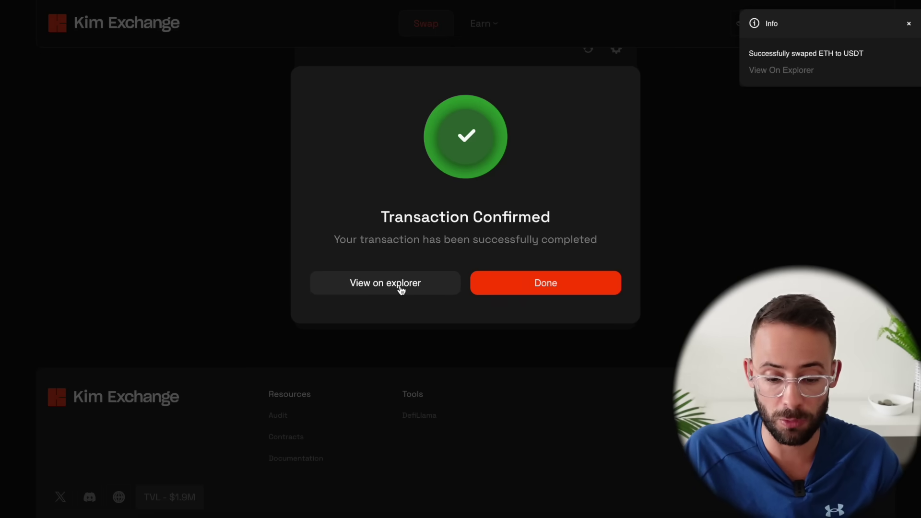
pyautogui.click(401, 290)
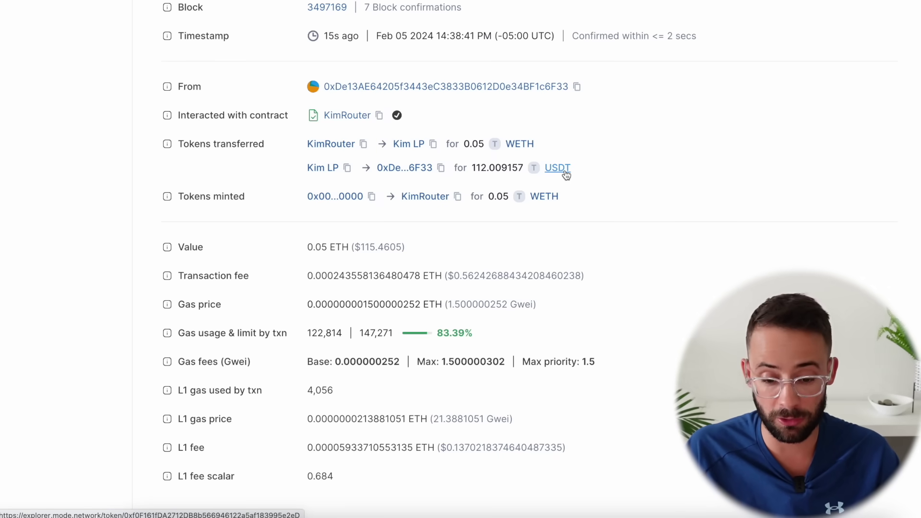
# Step: Open the USDT token's explorer page and add USDT to MetaMask
pyautogui.click(566, 172)
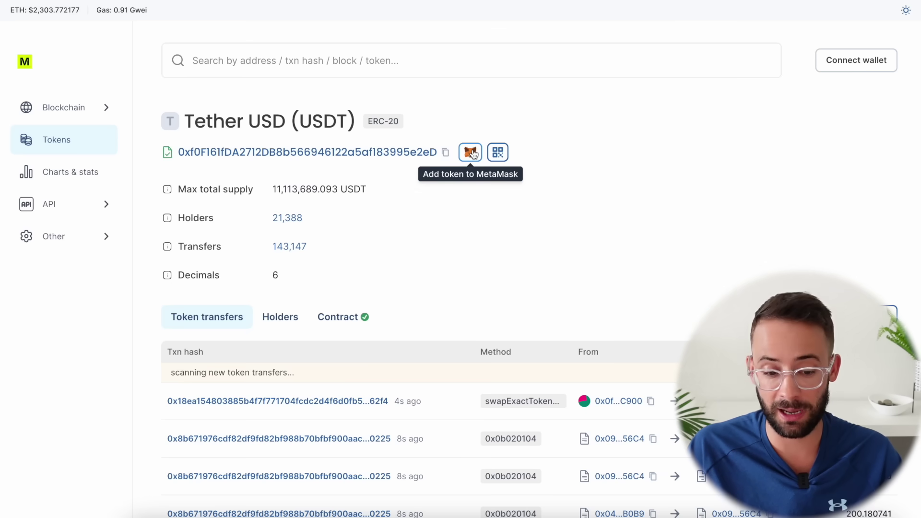
pyautogui.click(472, 153)
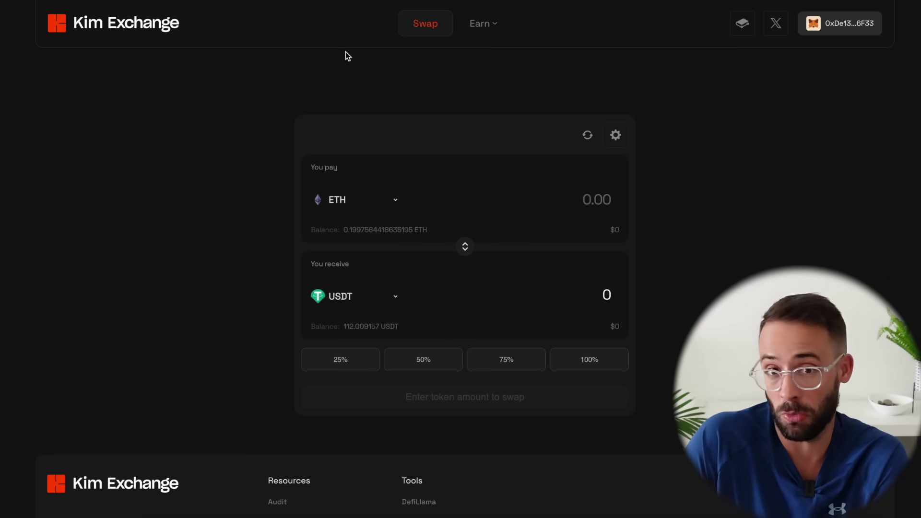
# Step: Open Earn > Pools and browse the unverified liquidity pools
pyautogui.click(478, 24)
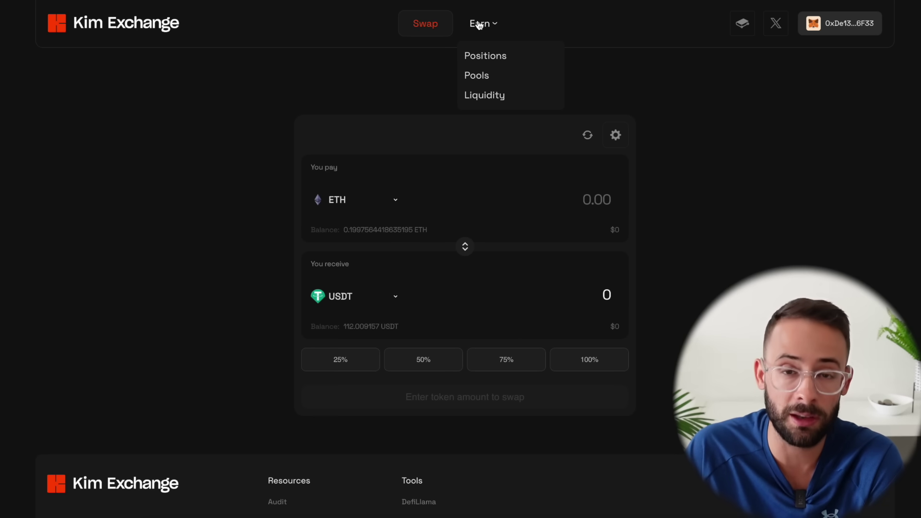
pyautogui.click(476, 76)
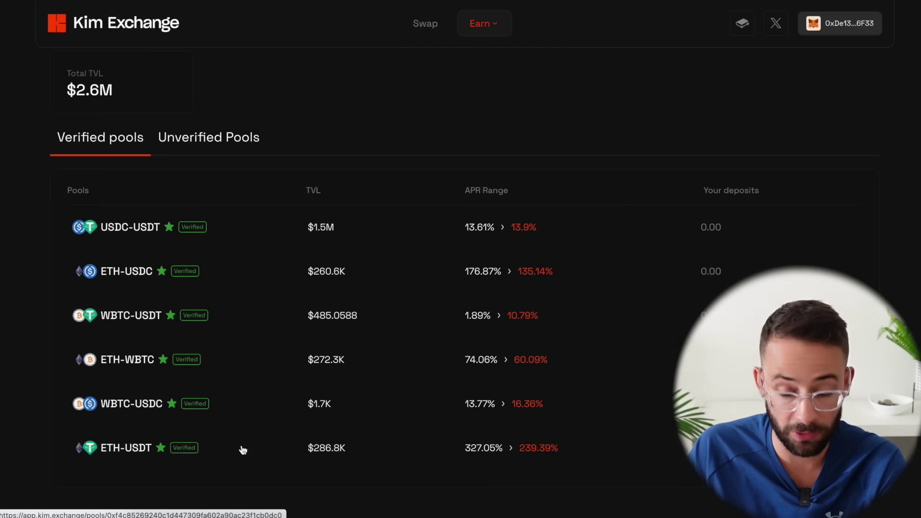
pyautogui.scroll(-1, 269, 418)
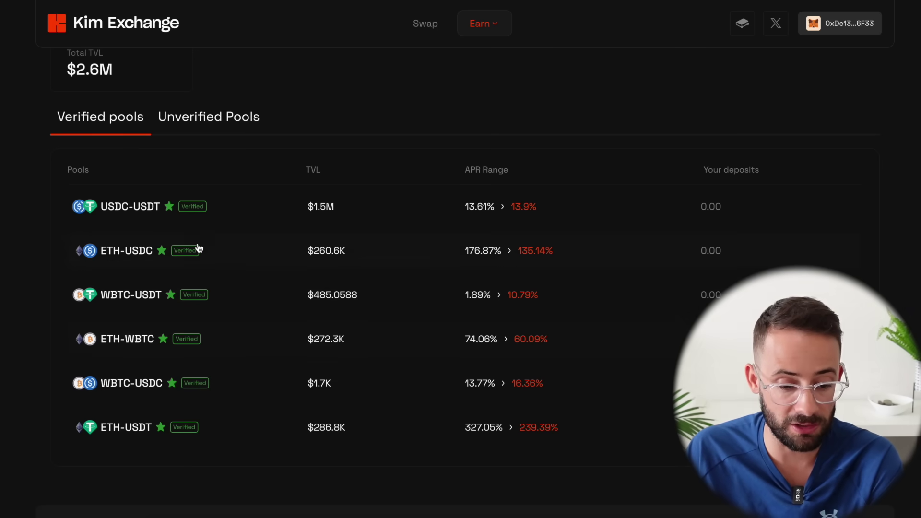
pyautogui.click(222, 120)
pyautogui.scroll(-3, 244, 230)
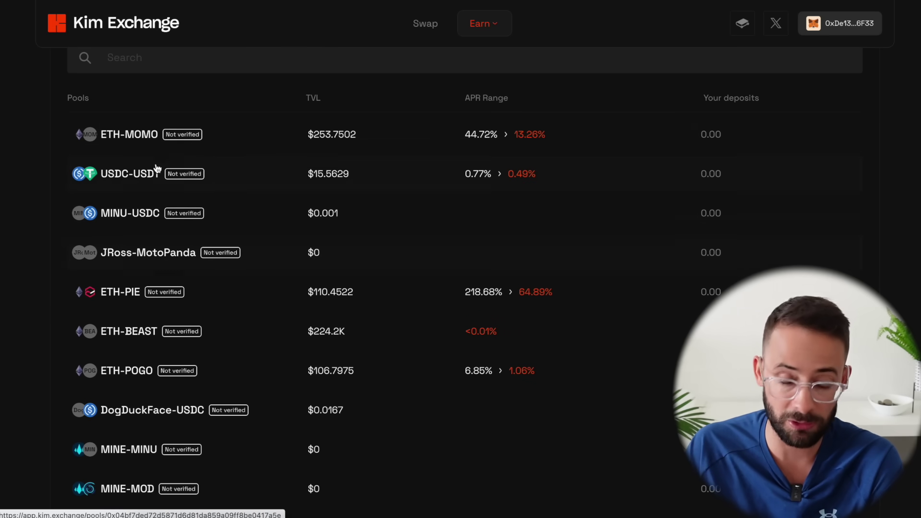
pyautogui.scroll(-3, 198, 302)
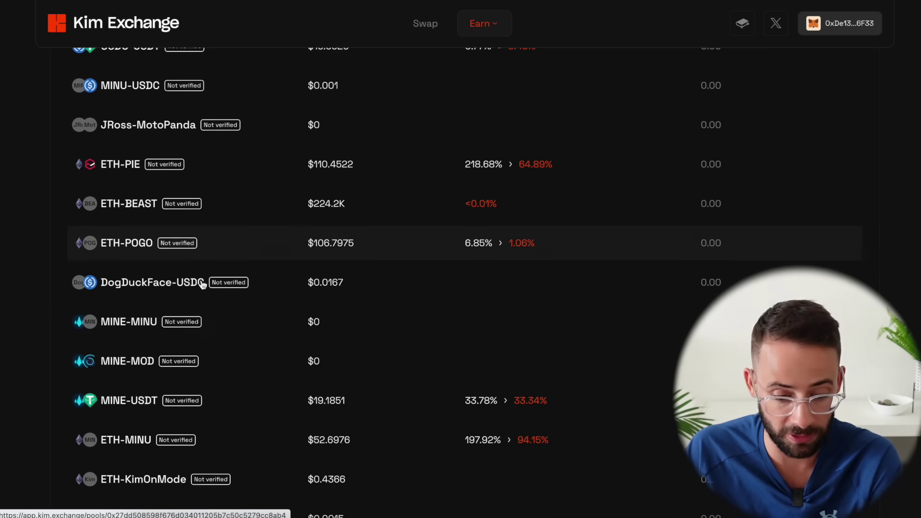
pyautogui.scroll(5, 232, 290)
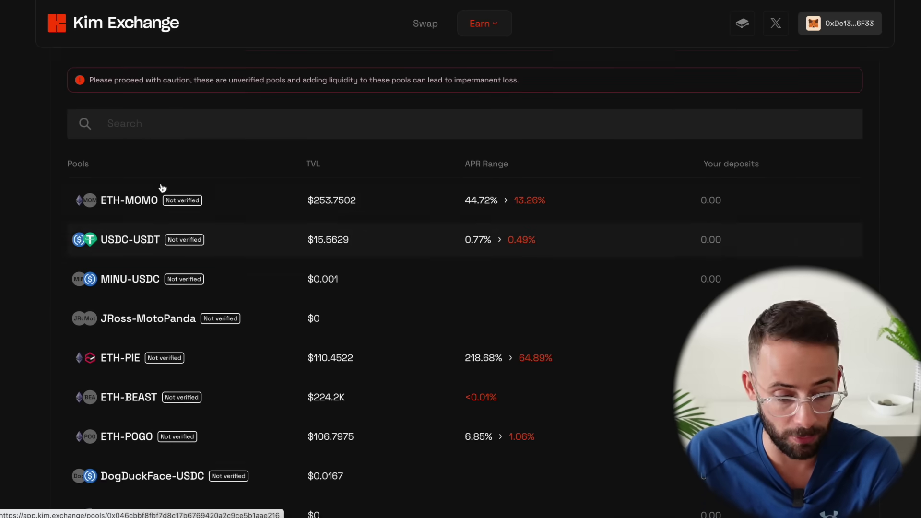
pyautogui.scroll(1, 144, 168)
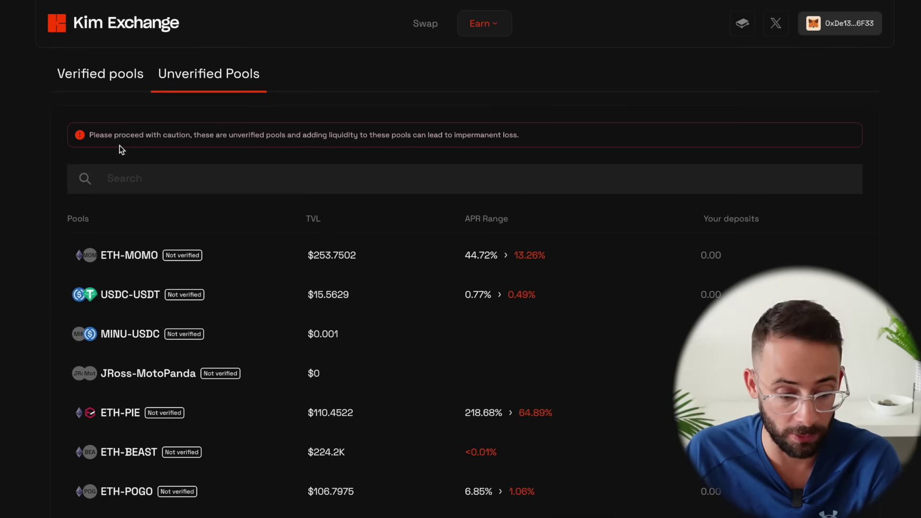
# Step: Return to verified pools and open the ETH-USDT pool's Add liquidity form
pyautogui.click(99, 82)
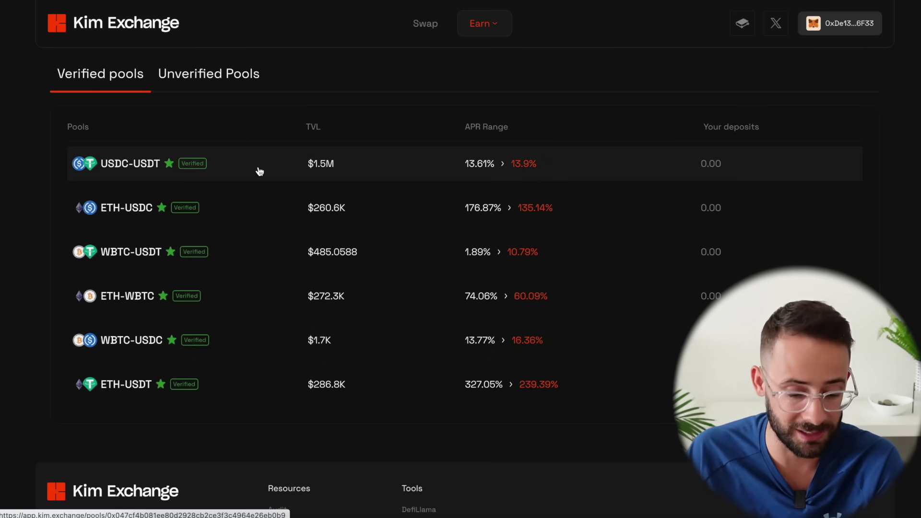
pyautogui.click(207, 377)
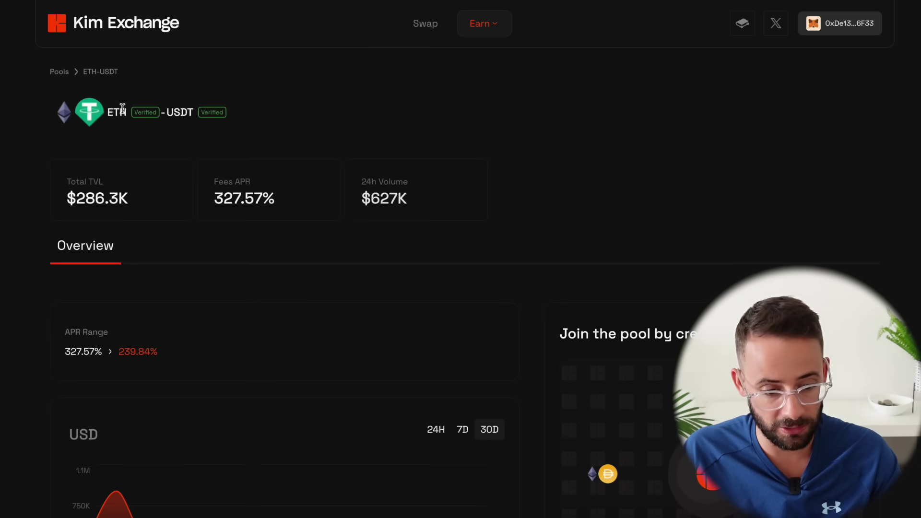
pyautogui.scroll(-4, 180, 218)
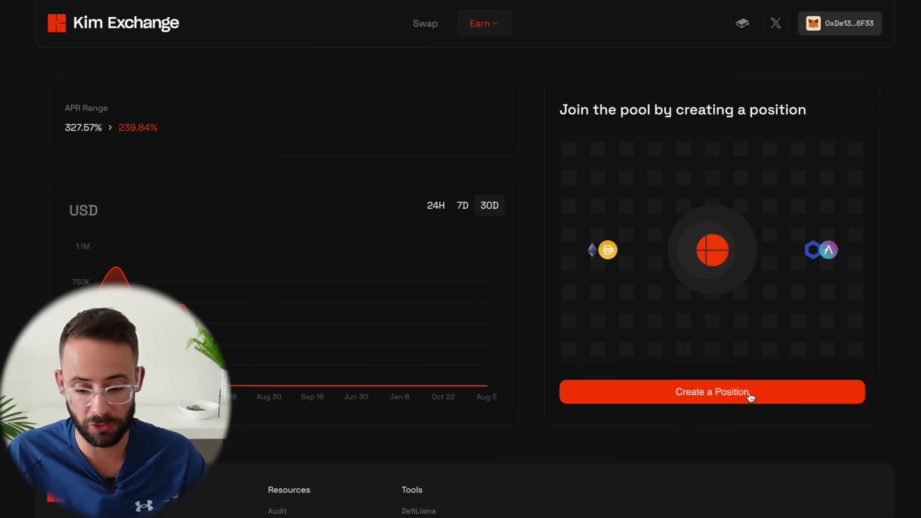
pyautogui.click(751, 398)
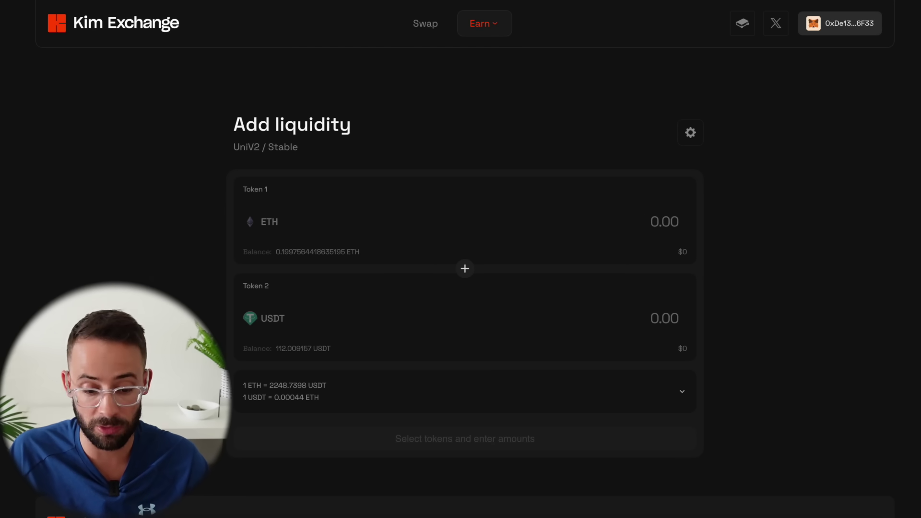
# Step: Enter 50 USDT for the pool and approve a 50 USDT spending cap in MetaMask
pyautogui.click(315, 323)
pyautogui.write('50')
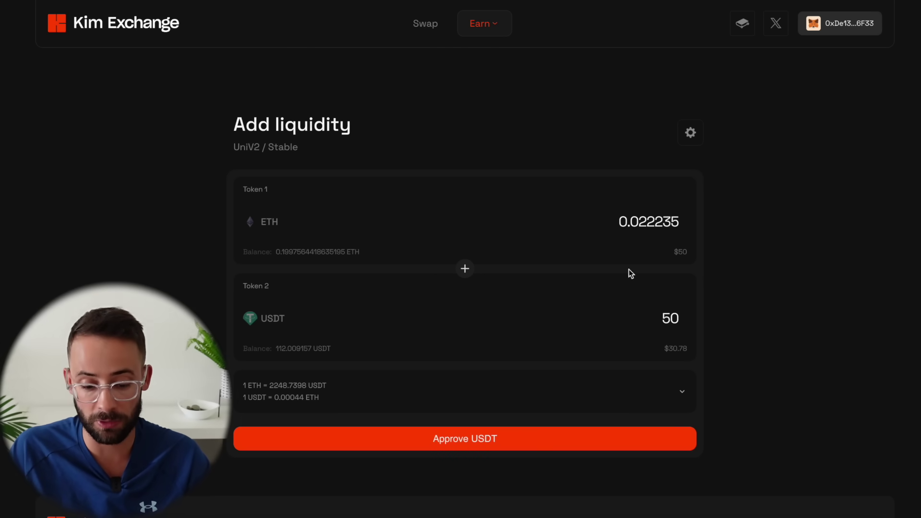
pyautogui.click(485, 442)
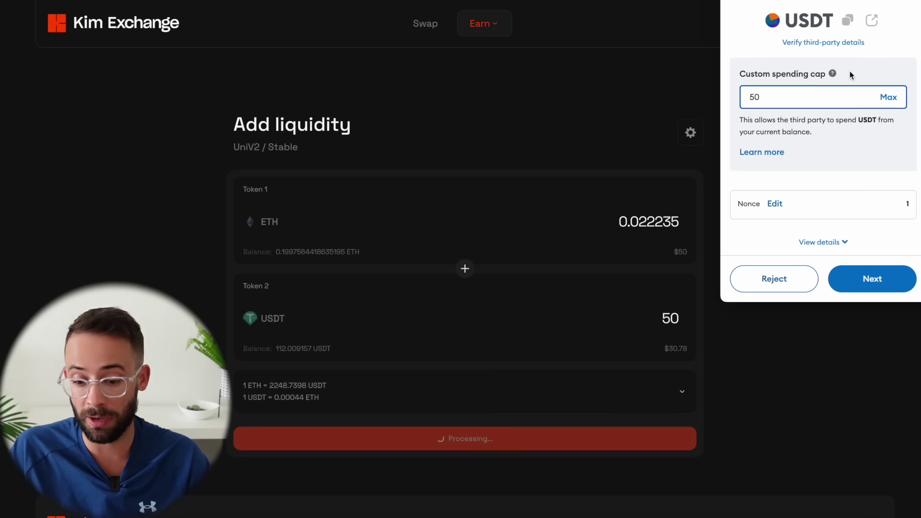
pyautogui.doubleClick(760, 97)
pyautogui.write('50')
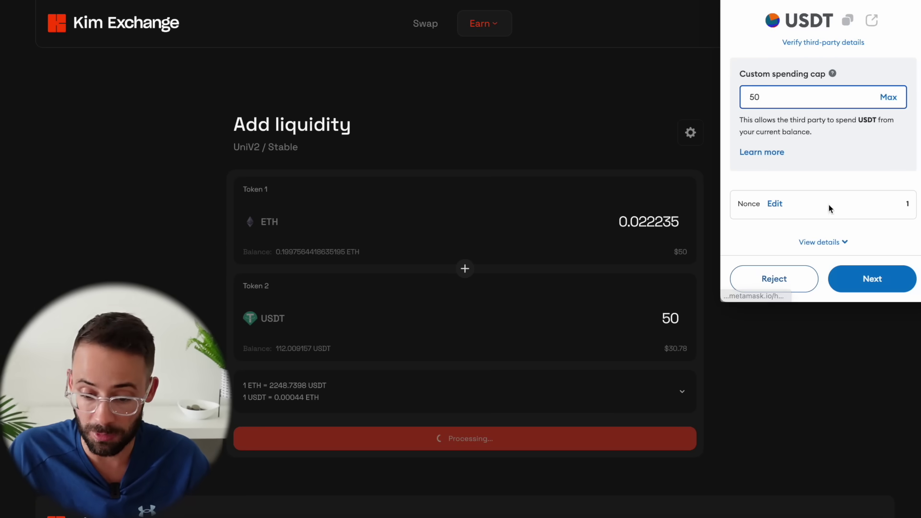
pyautogui.click(847, 257)
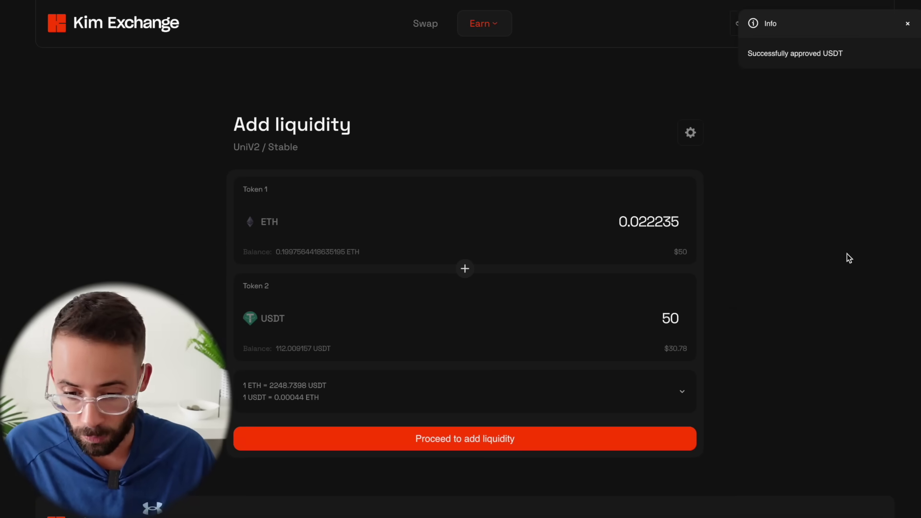
# Step: Add the 0.022235 ETH and 50 USDT liquidity, confirm it in the wallet, and view it on the explorer
pyautogui.click(518, 446)
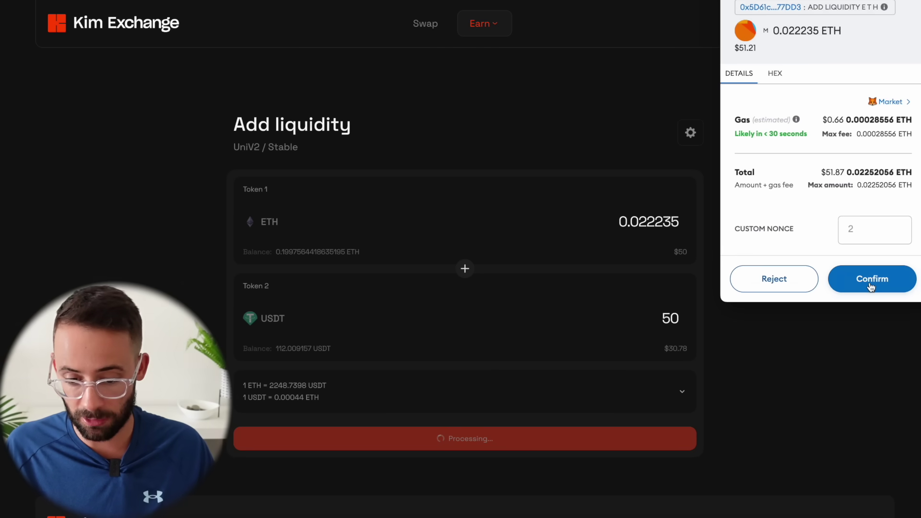
pyautogui.scroll(1, 869, 185)
pyautogui.scroll(-1, 874, 163)
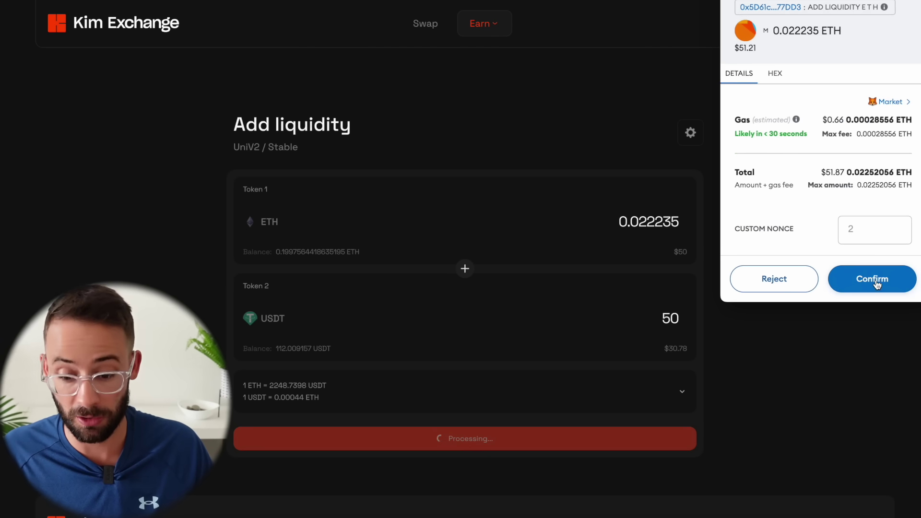
pyautogui.click(877, 285)
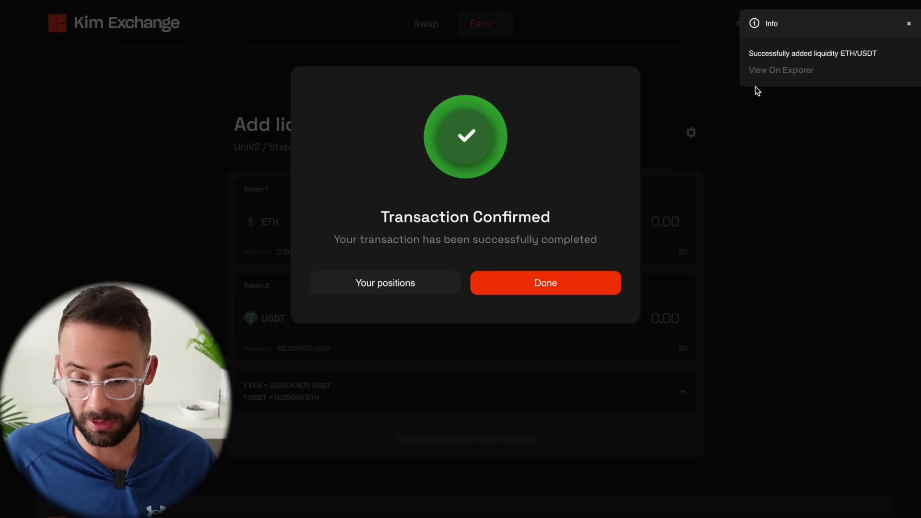
pyautogui.click(784, 71)
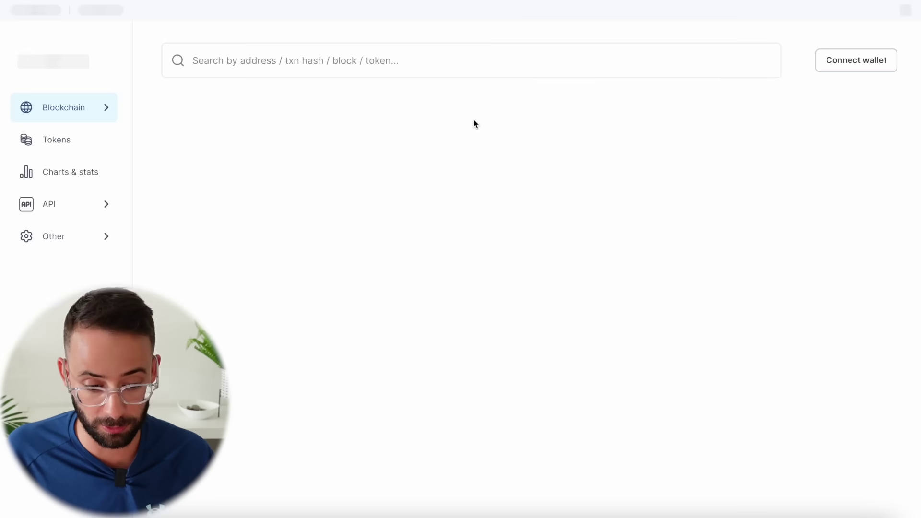
# Step: Open the Kim LP token page on Mode Explorer and import KIM-LP into MetaMask
pyautogui.scroll(-5, 528, 240)
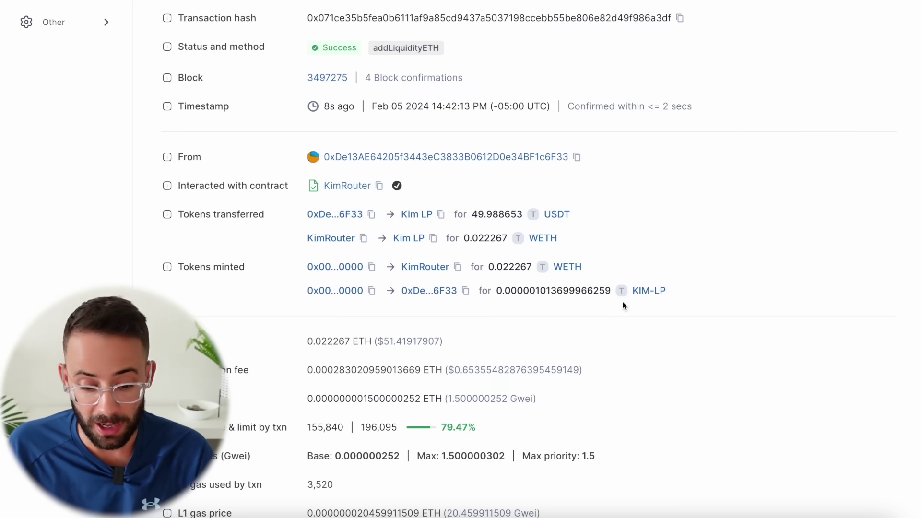
pyautogui.click(654, 291)
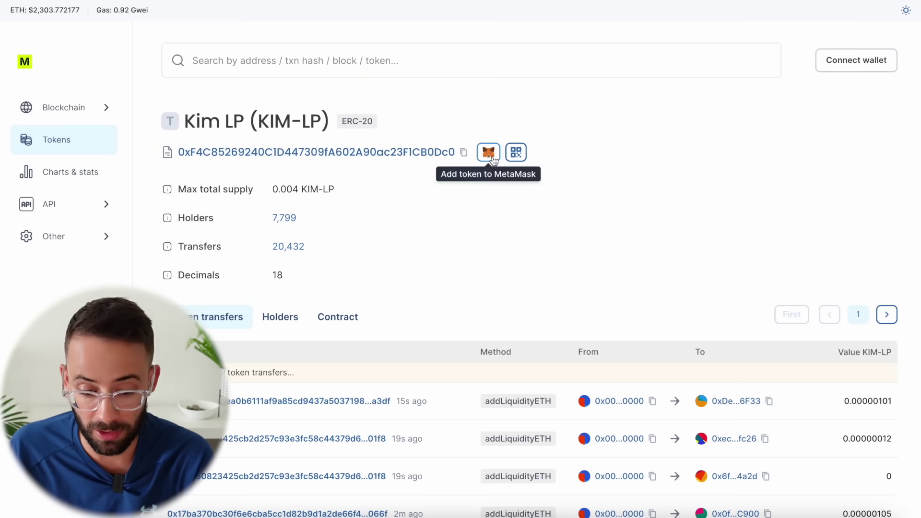
pyautogui.click(490, 154)
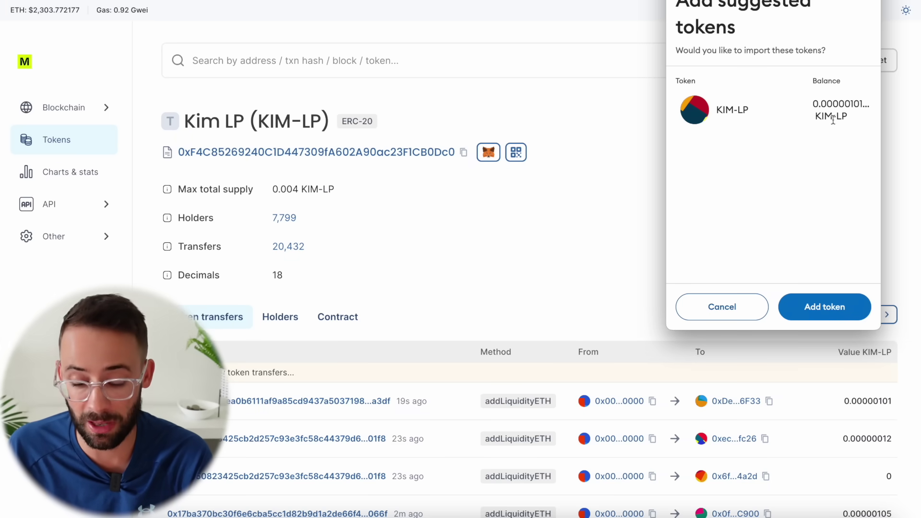
pyautogui.click(826, 305)
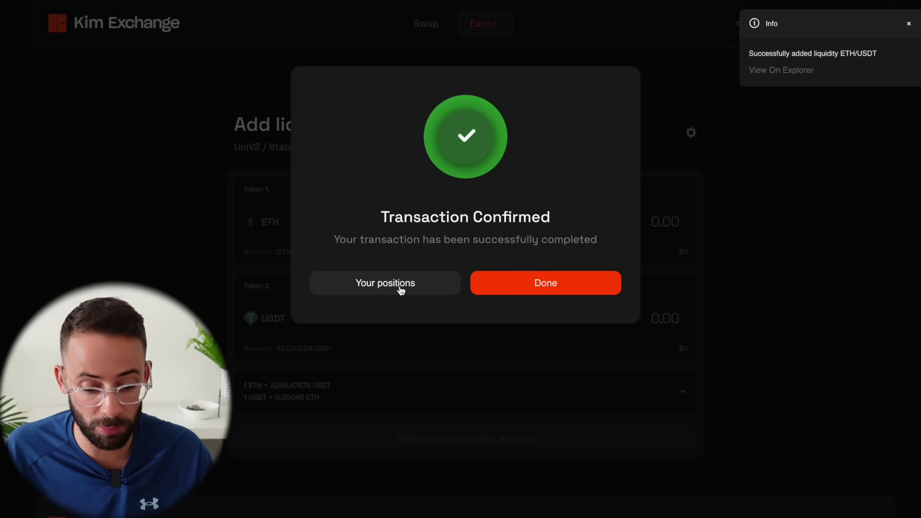
# Step: Review the $80.75 ETH-USDT position on Kim Exchange's My Positions page
pyautogui.click(400, 286)
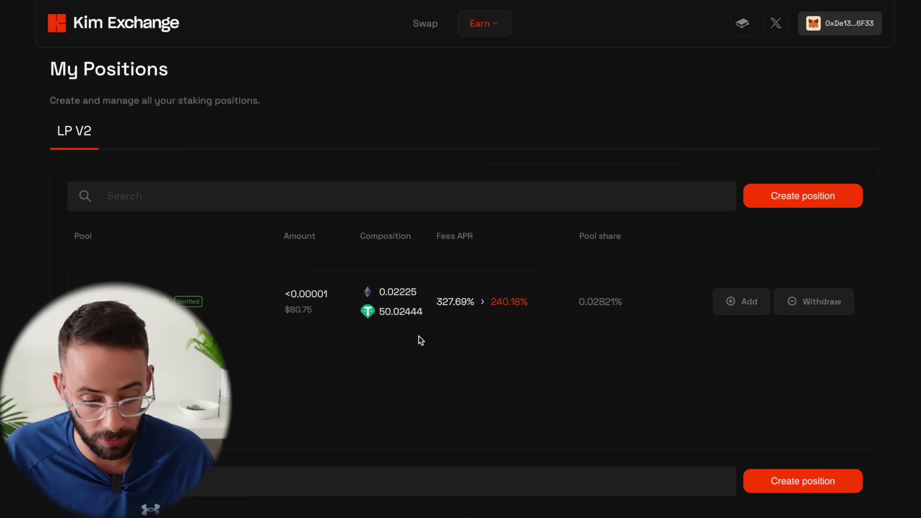
pyautogui.scroll(-1, 315, 268)
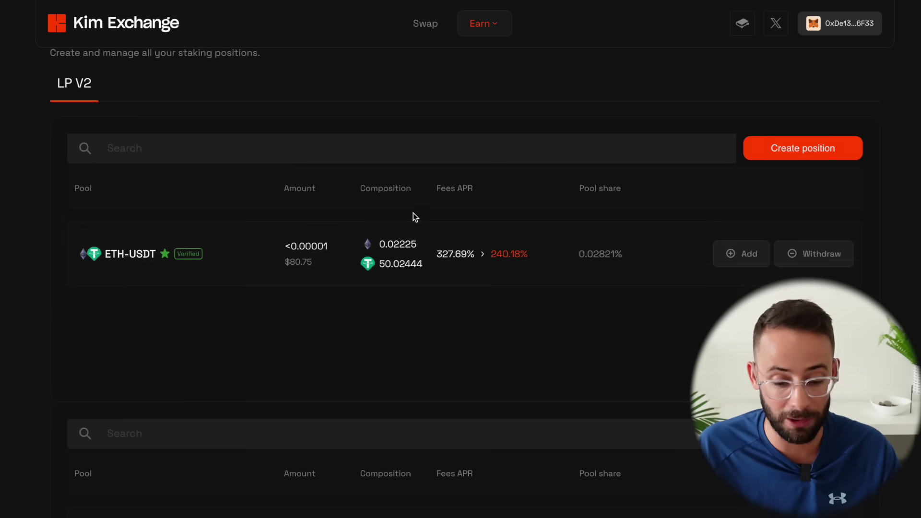
pyautogui.scroll(-1, 413, 347)
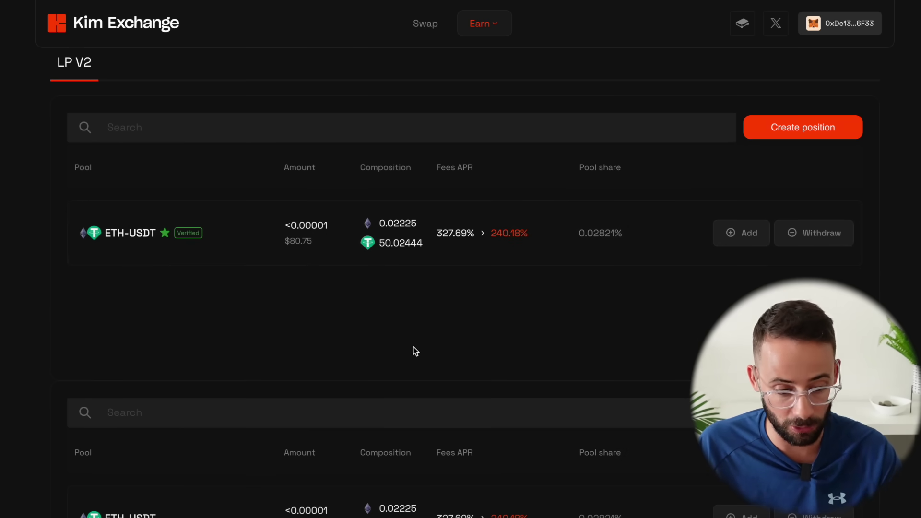
pyautogui.scroll(1, 412, 345)
pyautogui.scroll(-2, 409, 335)
pyautogui.scroll(2, 278, 240)
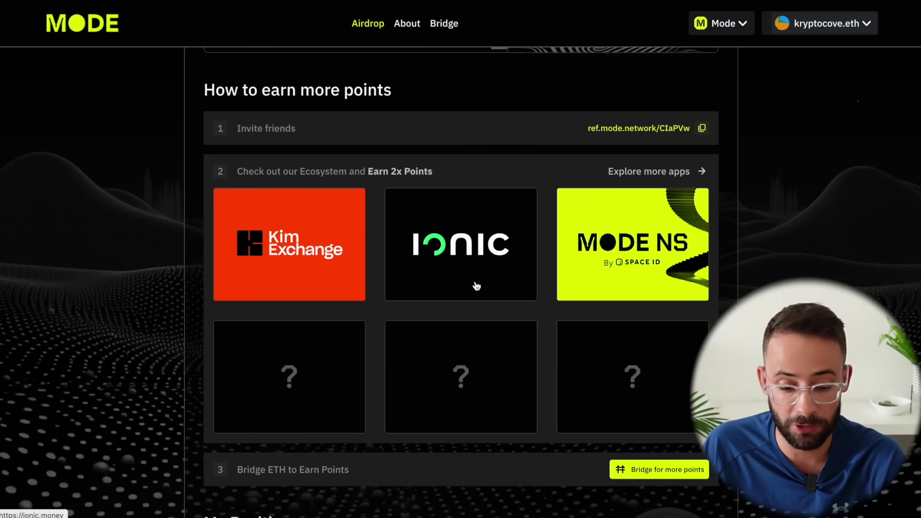
# Step: Launch Ionic from the Mode ecosystem list and bring up its USDT supply form
pyautogui.click(509, 243)
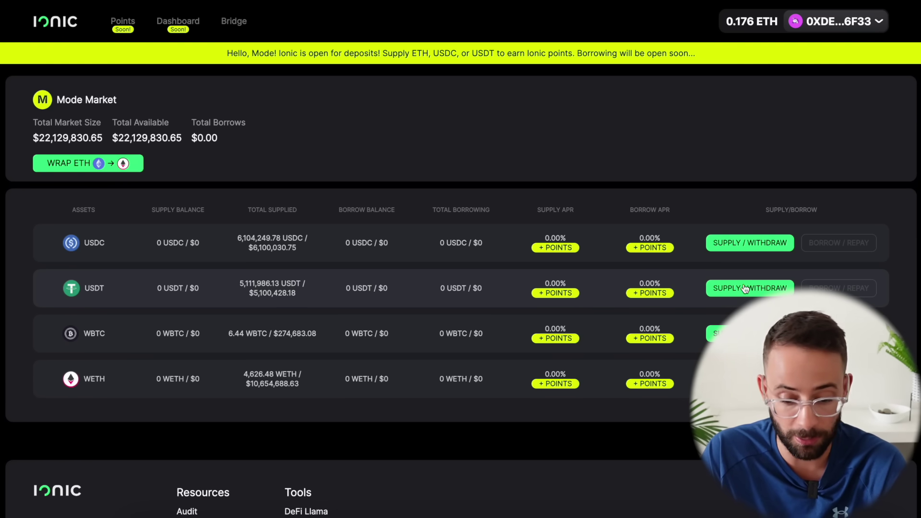
pyautogui.click(768, 289)
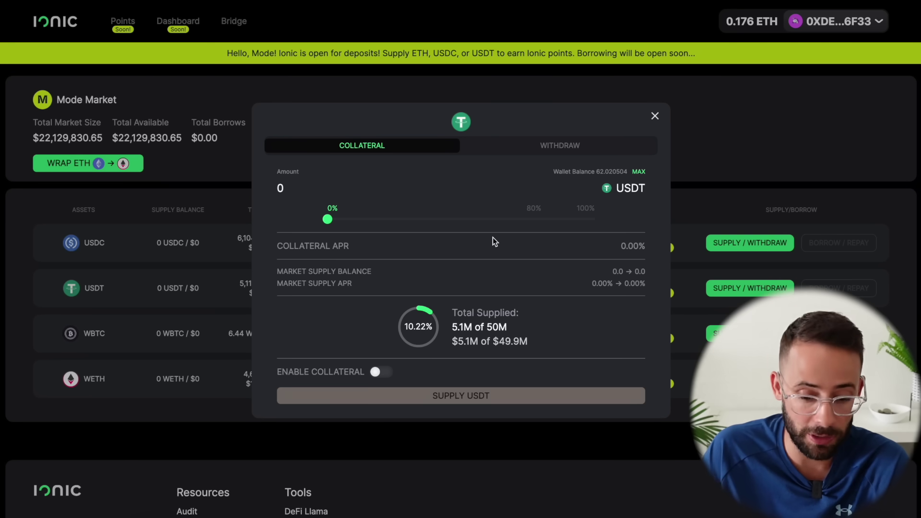
# Step: Supply 50 USDT to Ionic's Mode Market, then reopen the USDT supply/withdraw form
pyautogui.write('50')
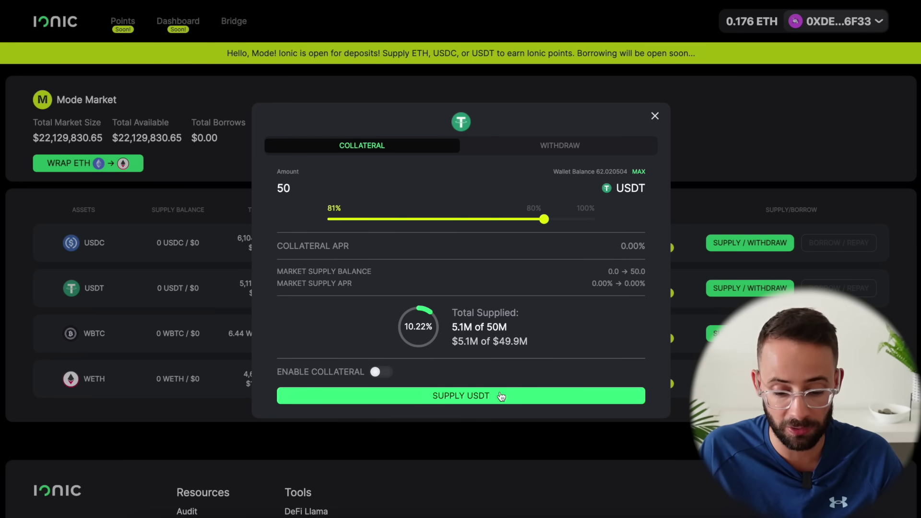
pyautogui.click(469, 396)
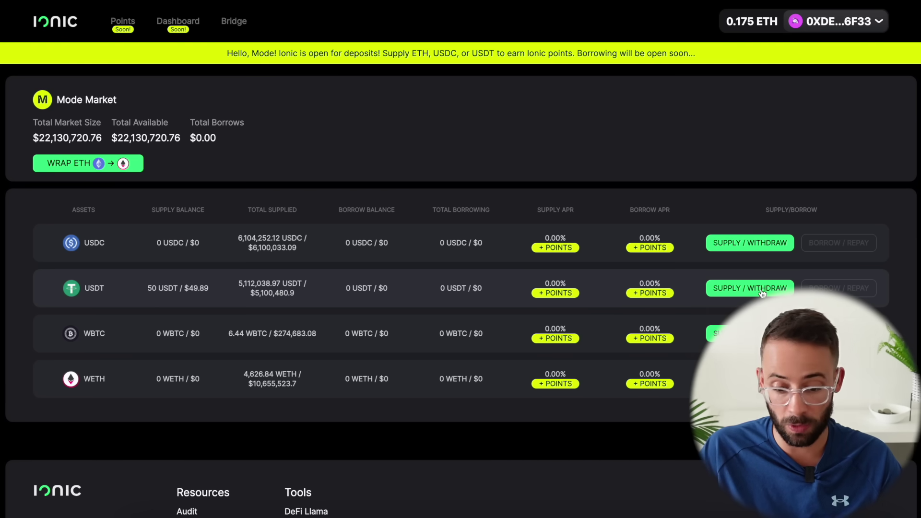
pyautogui.click(715, 292)
# Step: Preview a 100% USDT withdrawal, close it without withdrawing, and bring up the Wrap ETH dialog
pyautogui.click(599, 153)
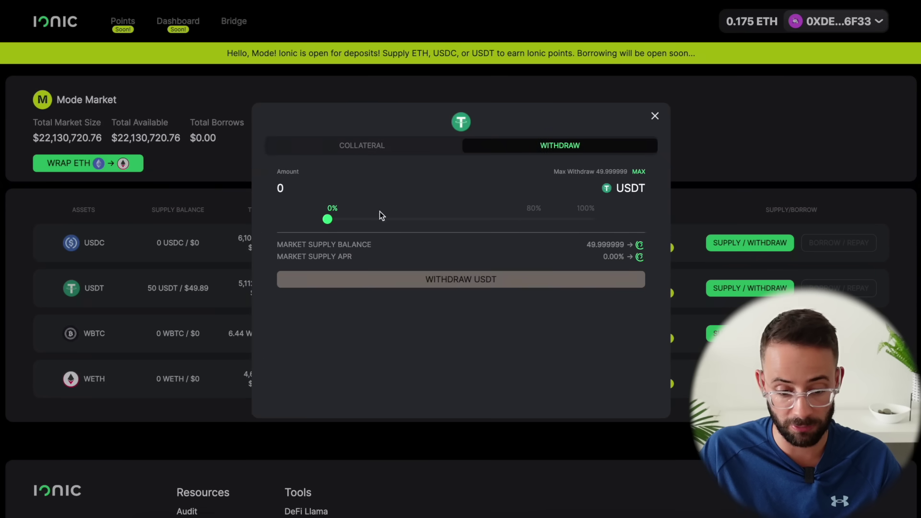
pyautogui.moveTo(343, 220); pyautogui.dragTo(609, 221)
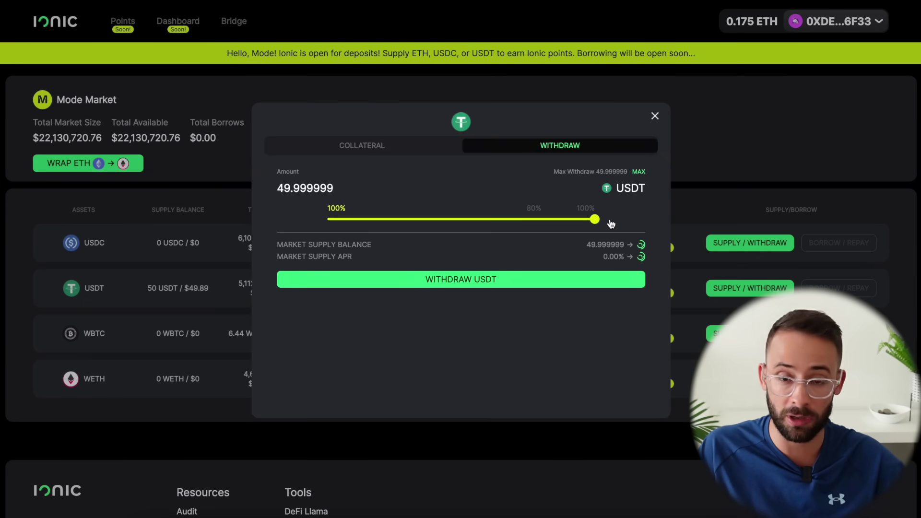
pyautogui.click(701, 100)
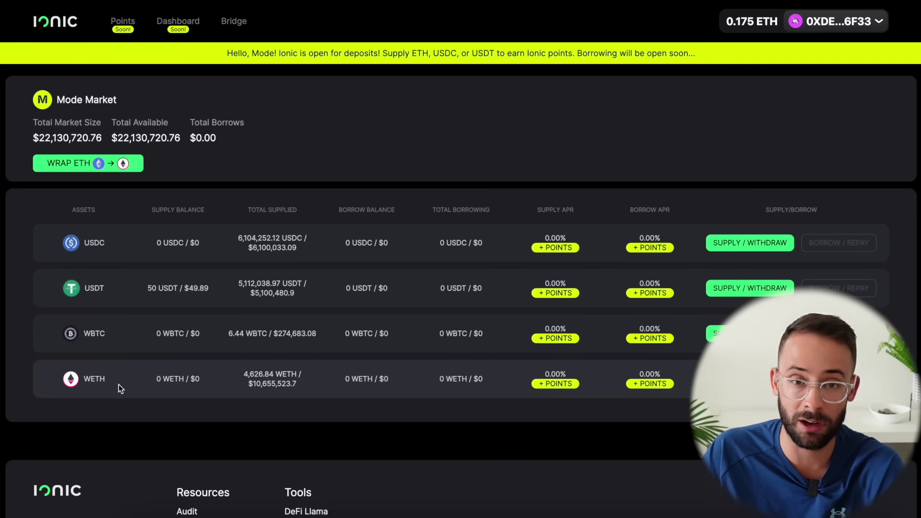
pyautogui.click(73, 163)
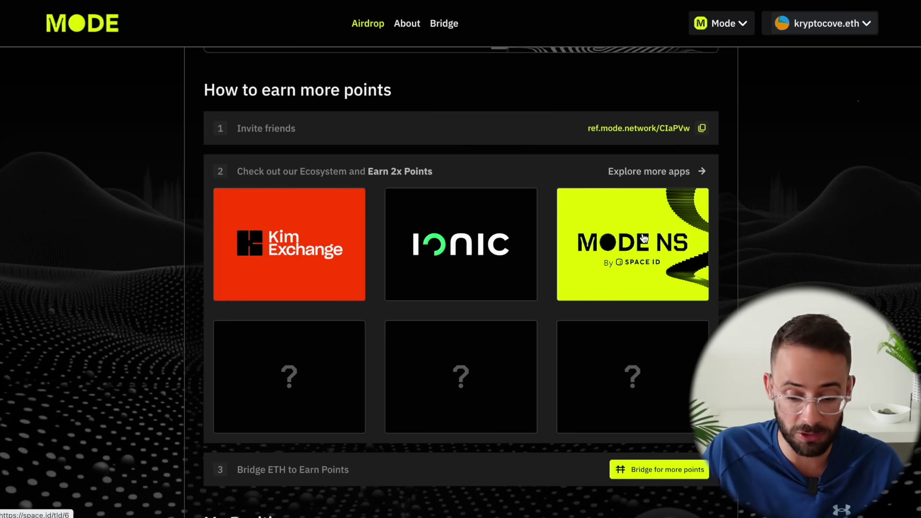
# Step: Search Mode NS for 'cryptocove', correcting the mistyped 'kryptocove'
pyautogui.click(644, 239)
pyautogui.click(441, 340)
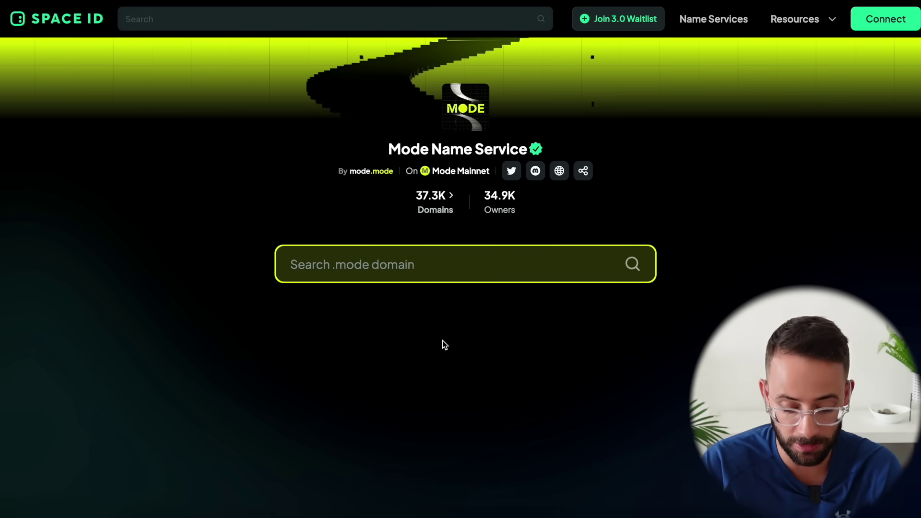
pyautogui.write('kryptocove')
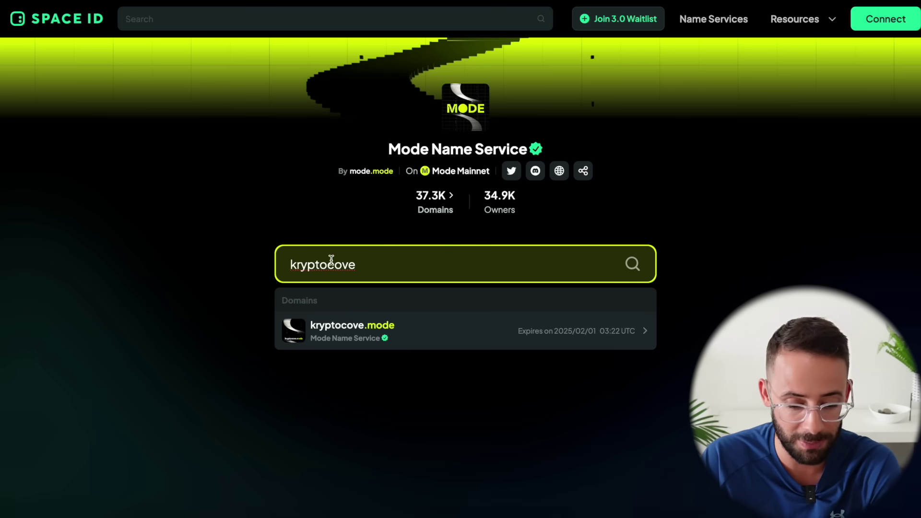
pyautogui.click(297, 267)
pyautogui.press('BackSpace')
pyautogui.write('c')
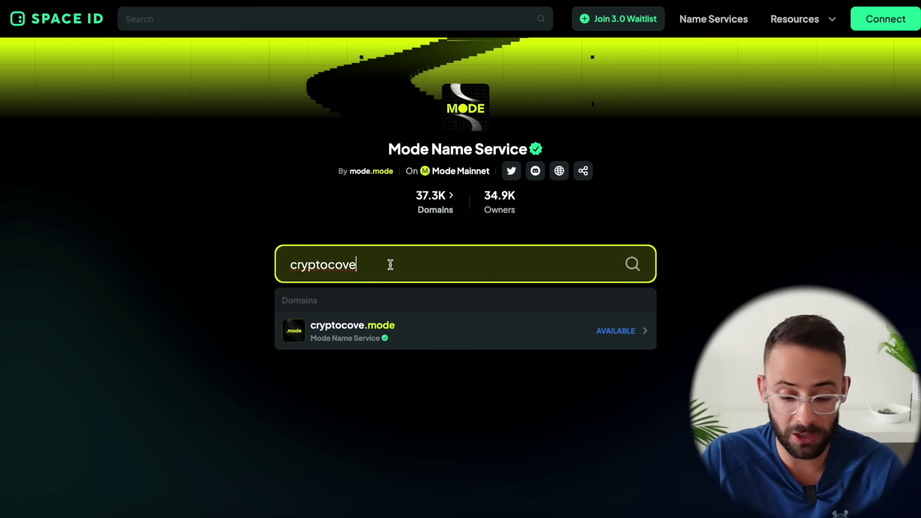
# Step: Try the names 'john' and 'bob', then bring up the cryptocove.mode registration at 0.00217 ETH
pyautogui.hotkey('ctrl', 'a')
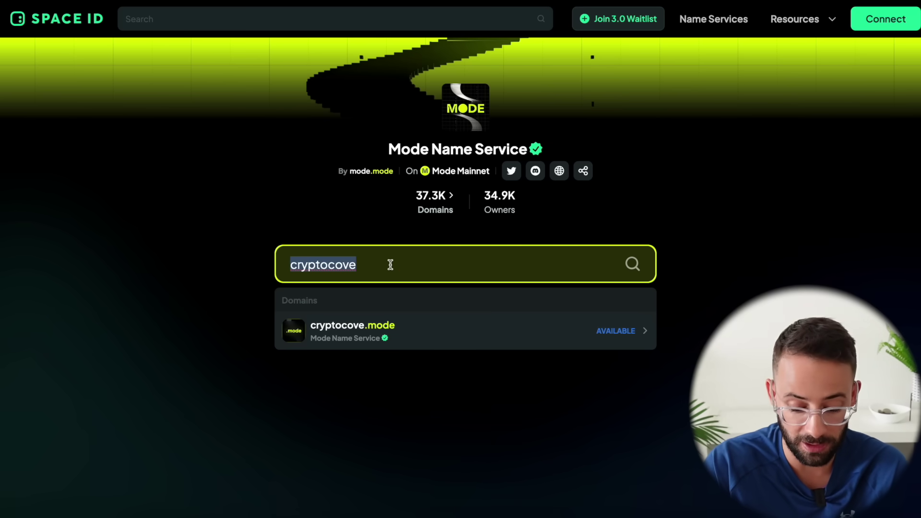
pyautogui.write('john')
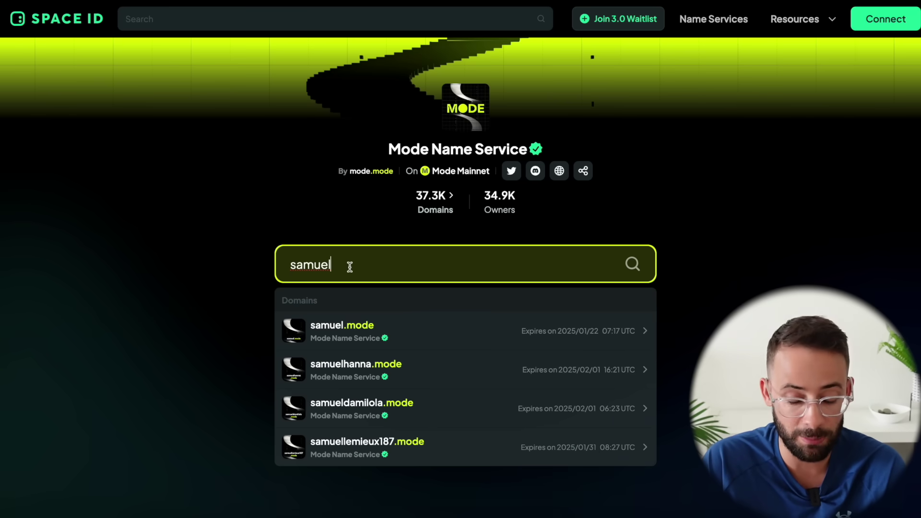
pyautogui.hotkey('ctrl', 'a')
pyautogui.write('bob')
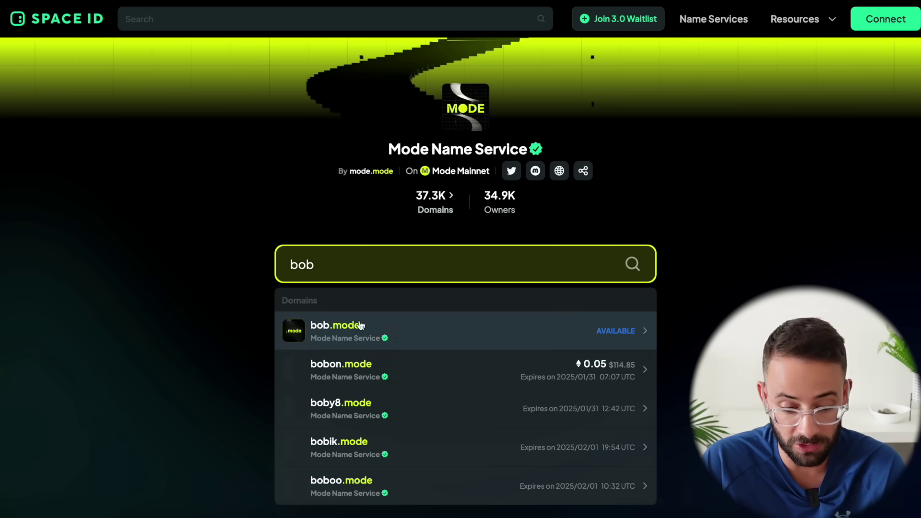
pyautogui.click(401, 330)
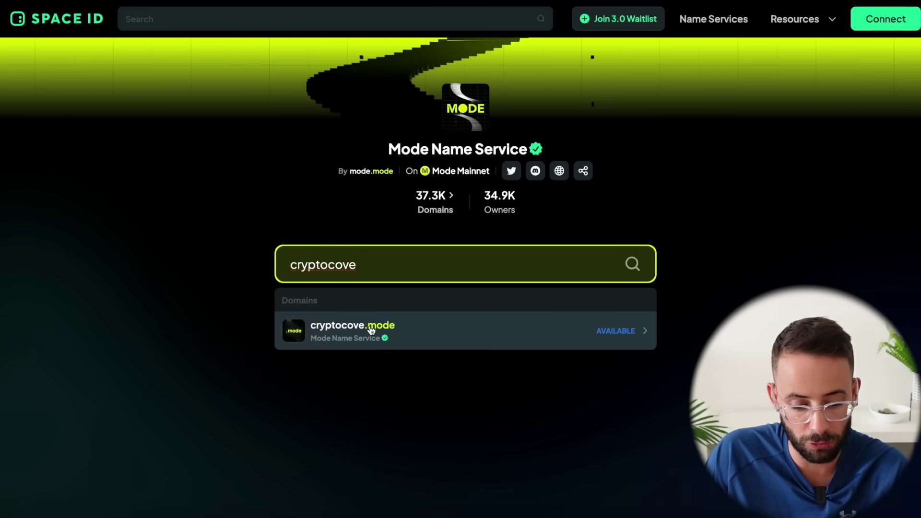
pyautogui.click(428, 329)
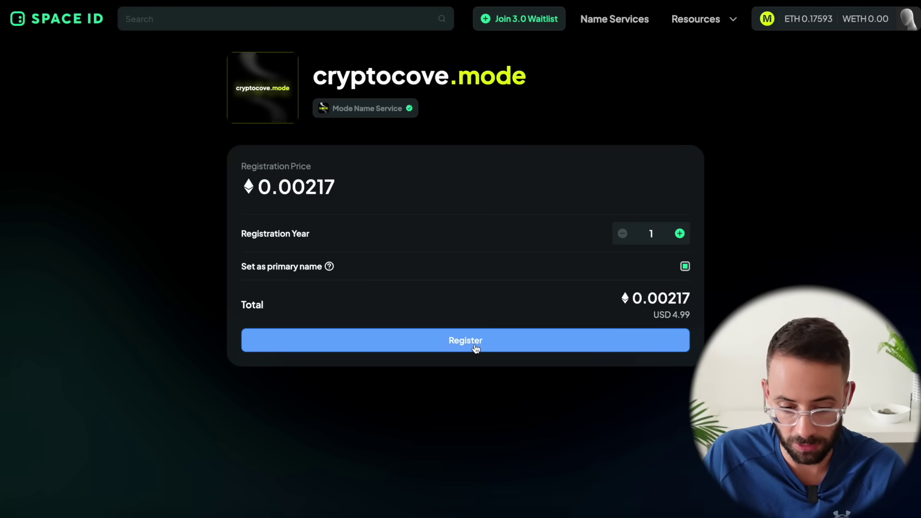
# Step: Register cryptocove.mode for one year and scroll its records page showing expiry 2025/02/04
pyautogui.click(473, 345)
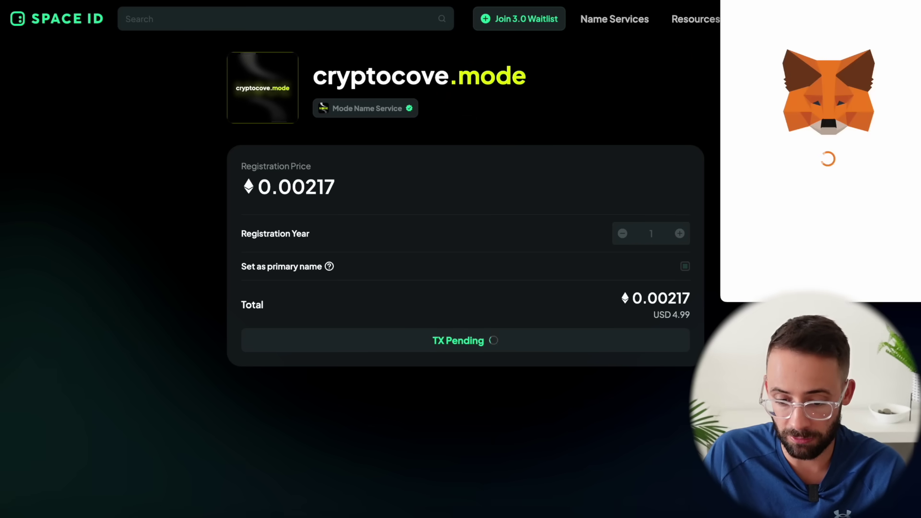
pyautogui.scroll(-2, 840, 238)
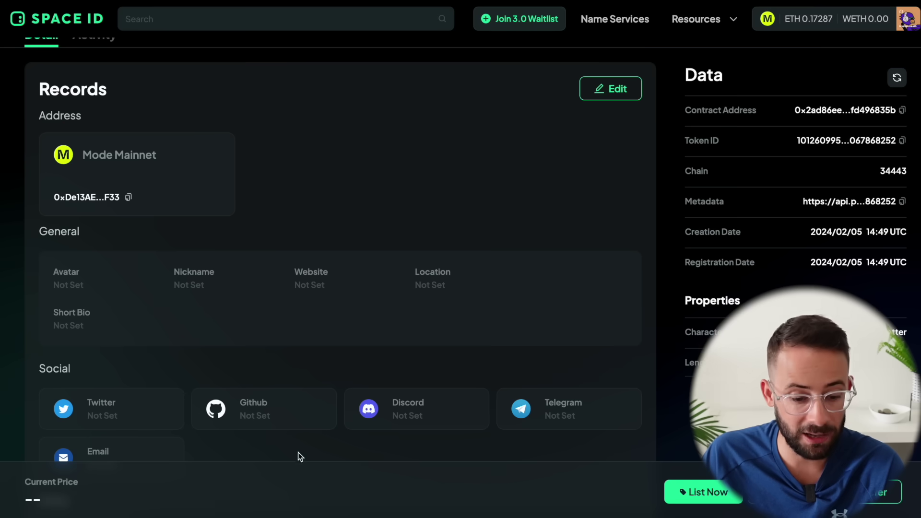
pyautogui.scroll(-3, 181, 390)
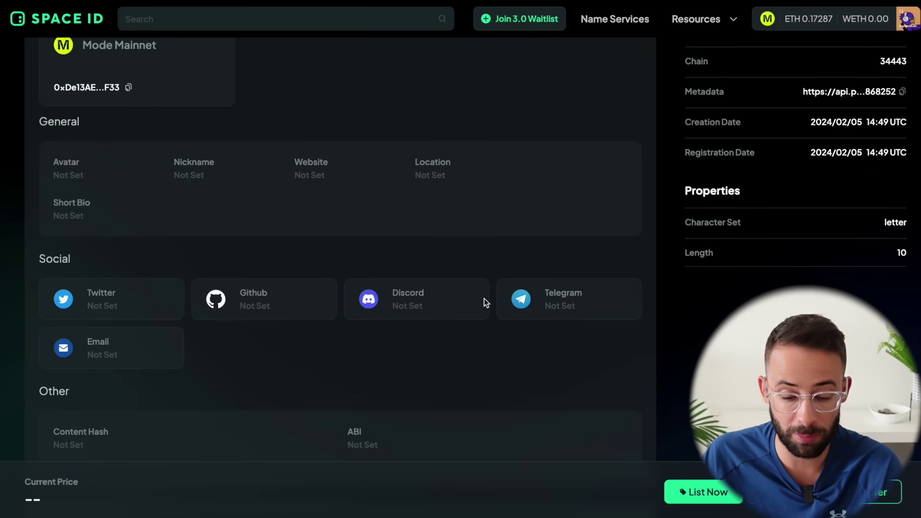
pyautogui.scroll(-5, 91, 385)
pyautogui.scroll(9, 111, 367)
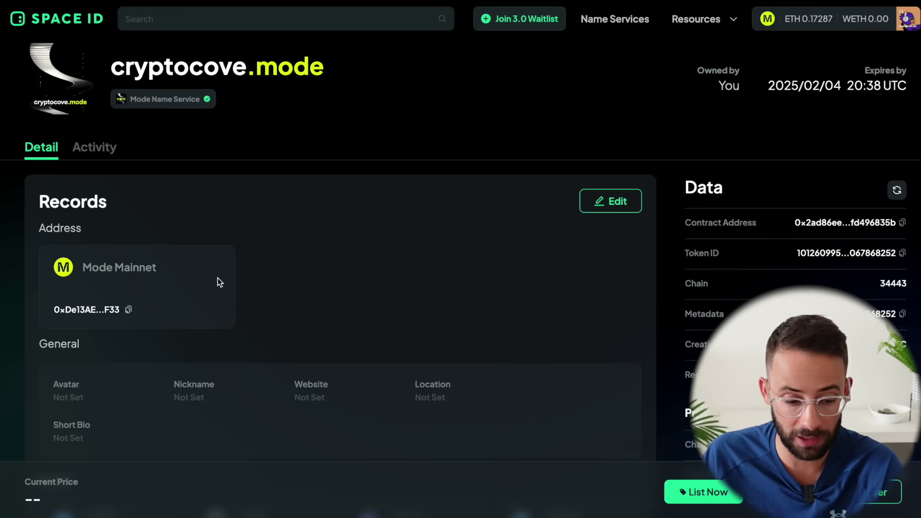
# Step: Bring up the Edit Records dialog for cryptocove.mode and scroll through it
pyautogui.click(623, 210)
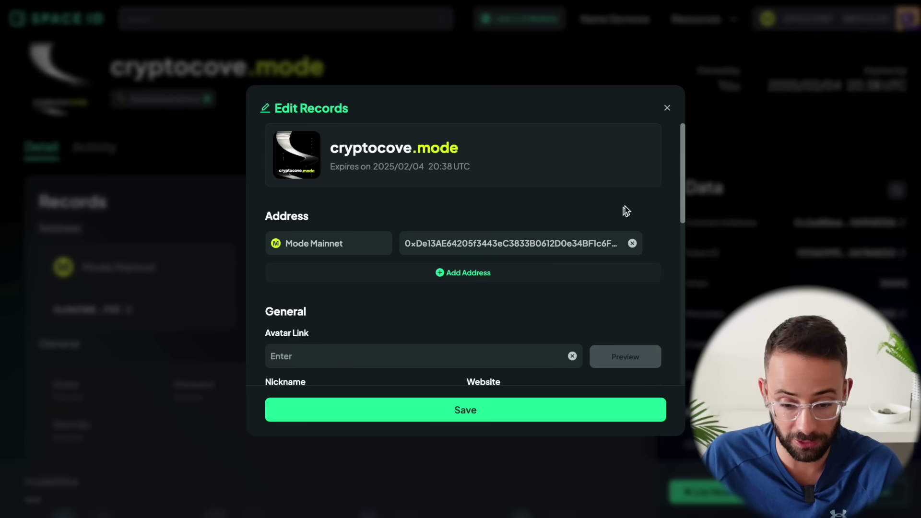
pyautogui.scroll(-3, 514, 269)
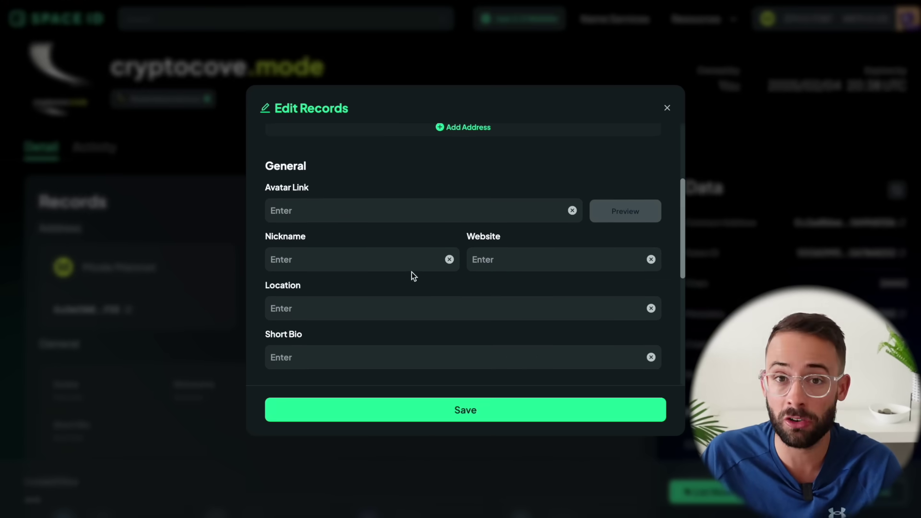
pyautogui.scroll(3, 411, 274)
pyautogui.scroll(1, 413, 271)
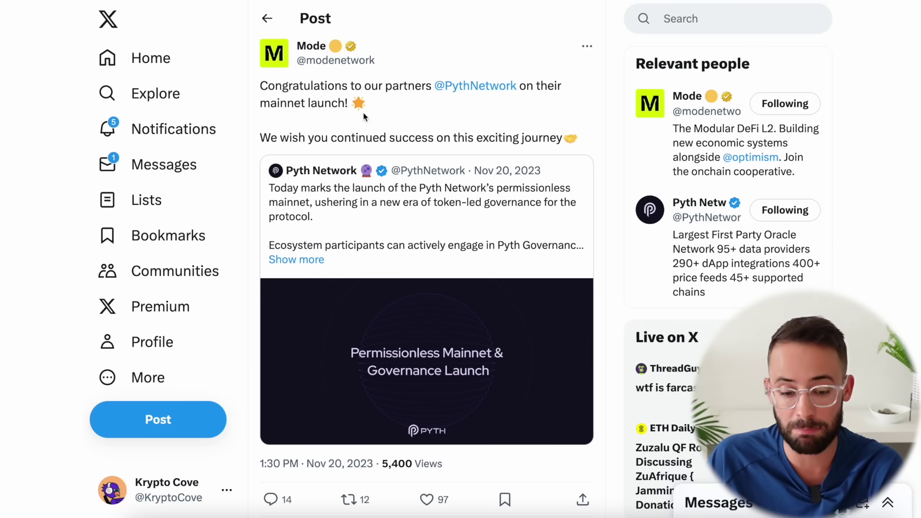
pyautogui.moveTo(458, 90)
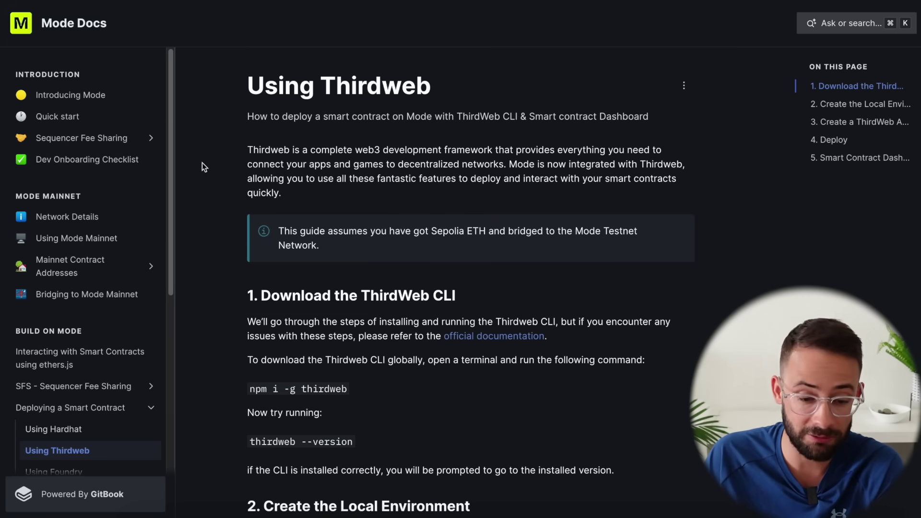
# Step: Open the Using Remix guide under Deploying a Smart Contract in Mode Docs
pyautogui.scroll(-3, 142, 319)
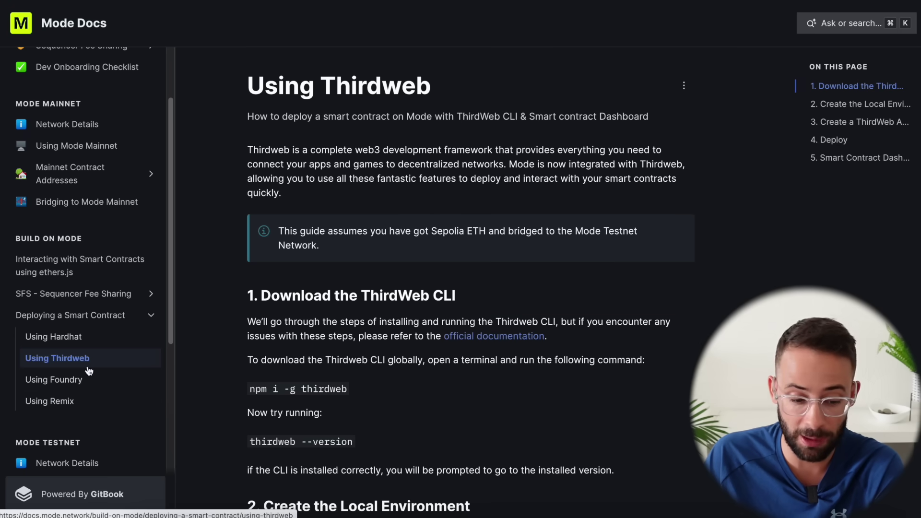
pyautogui.click(48, 408)
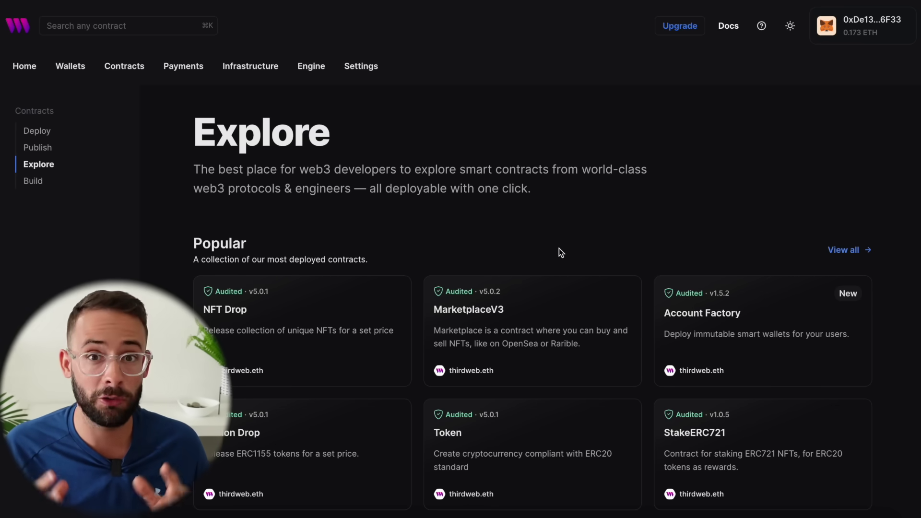
# Step: Open thirdweb's Token contract and start a Deploy now setup
pyautogui.scroll(-2, 487, 220)
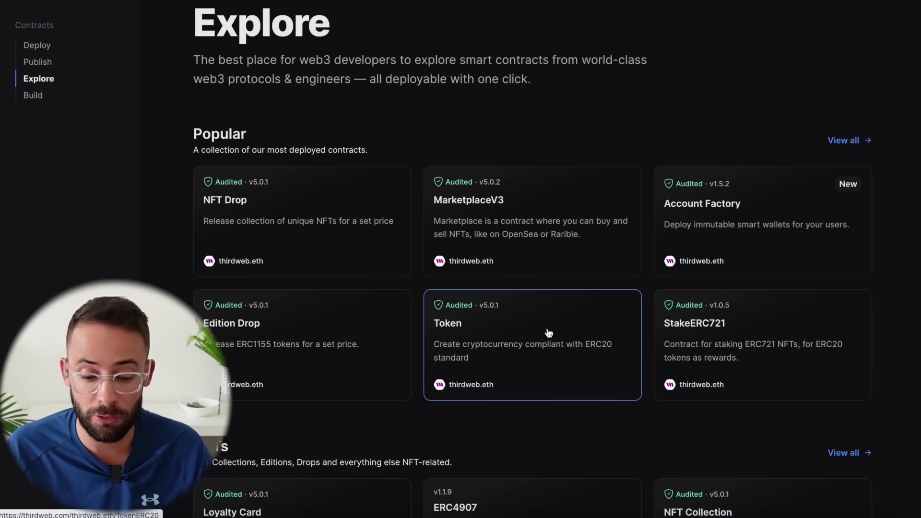
pyautogui.click(551, 329)
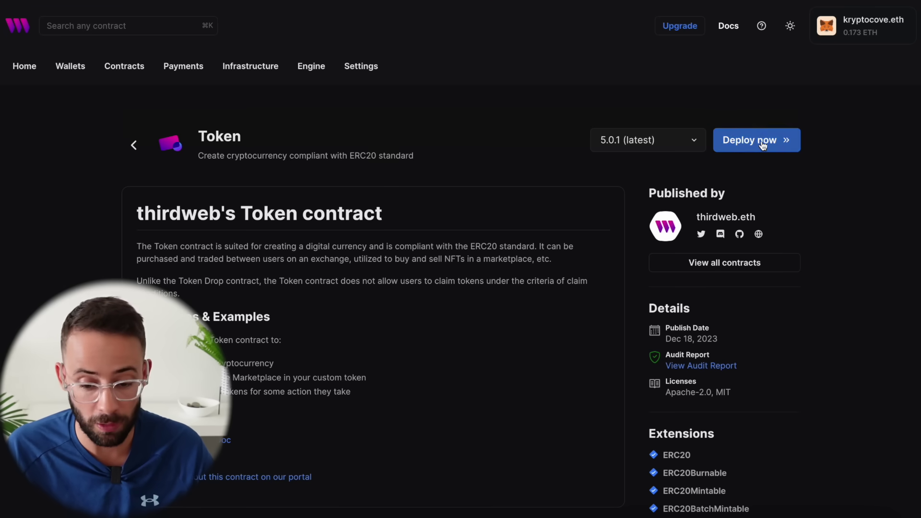
pyautogui.click(788, 140)
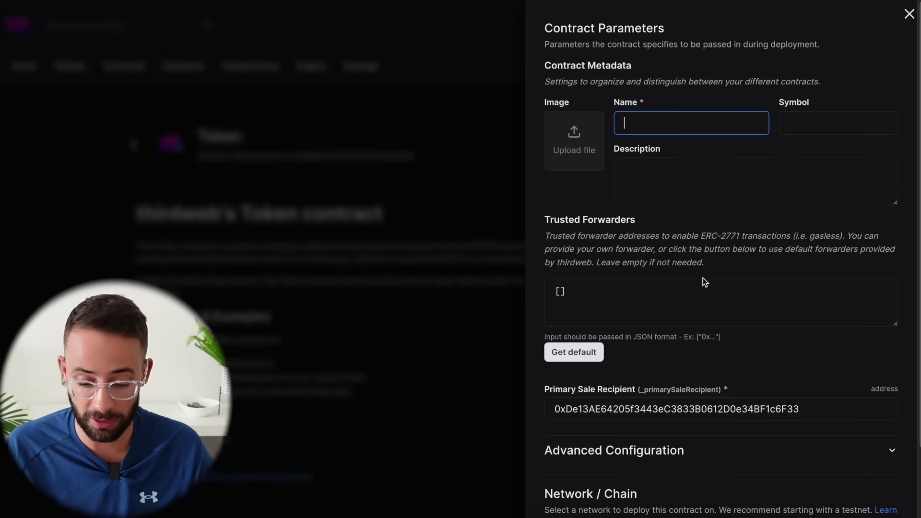
# Step: Search 'mode' in the network selector, choose Mode, then close the panel without deploying
pyautogui.scroll(-3, 703, 281)
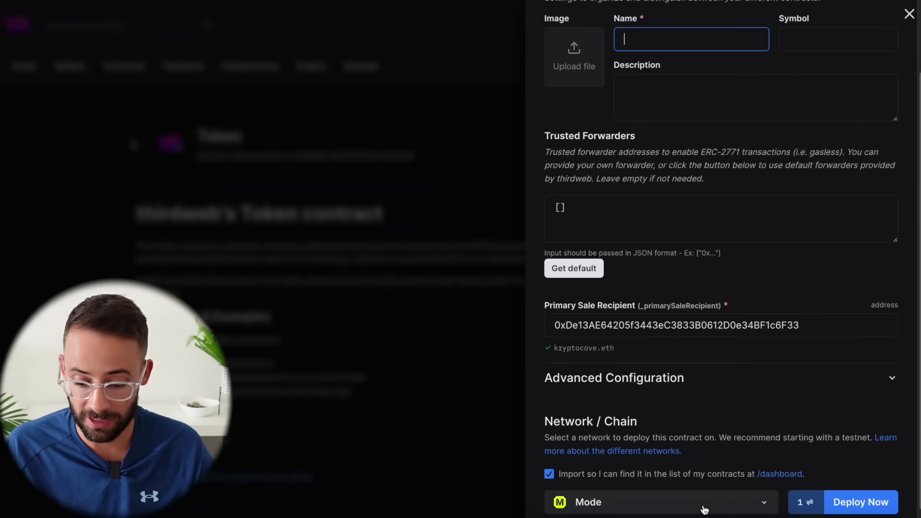
pyautogui.click(763, 508)
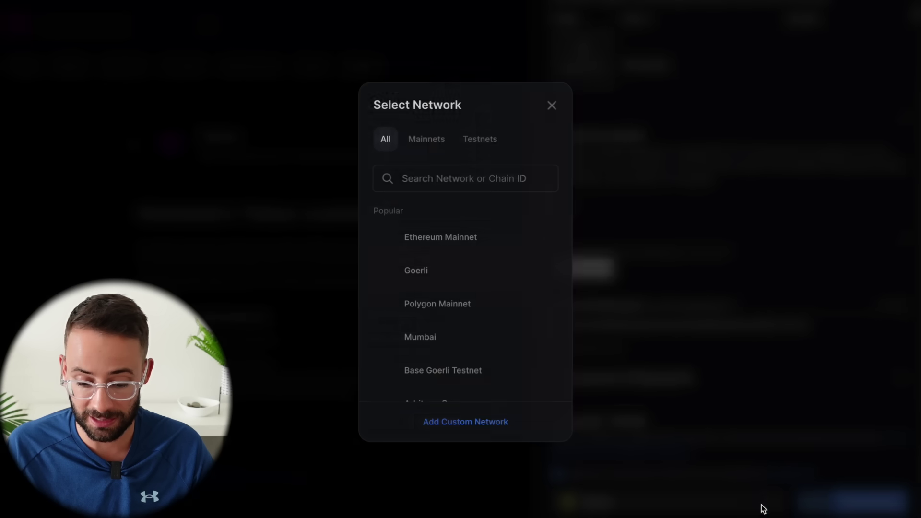
pyautogui.click(499, 178)
pyautogui.write('mode')
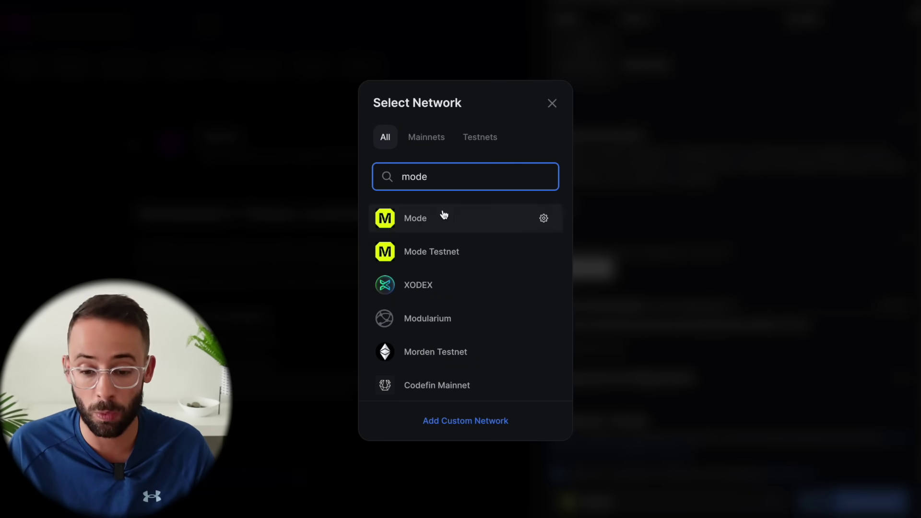
pyautogui.hotkey('alt', 'shift', 'm')
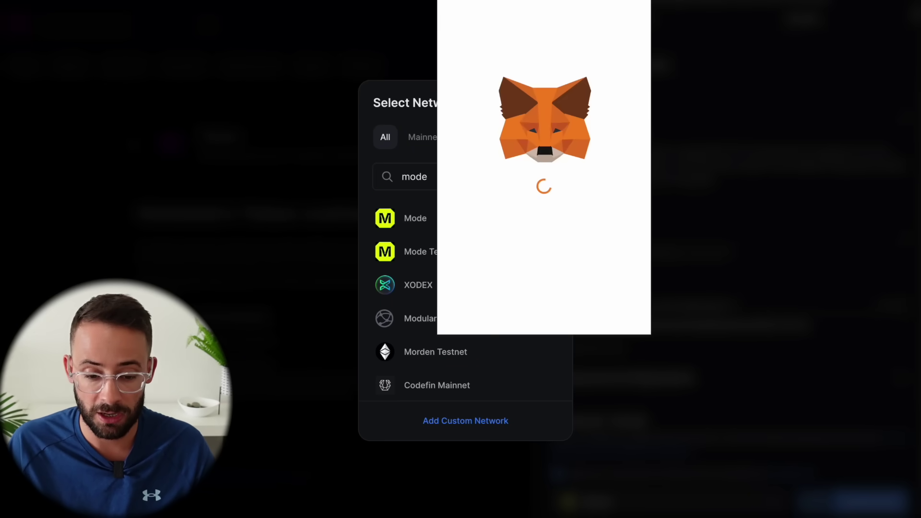
pyautogui.click(795, 152)
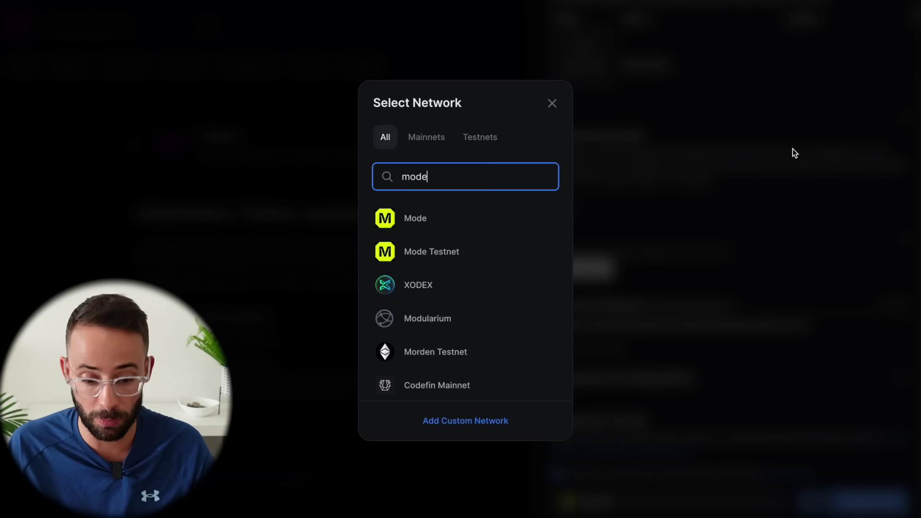
pyautogui.click(438, 218)
pyautogui.scroll(2, 696, 445)
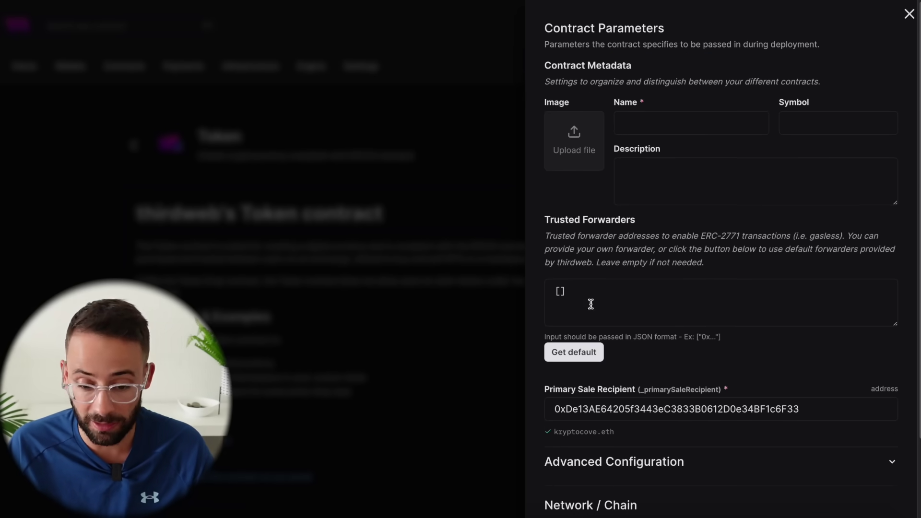
pyautogui.click(909, 15)
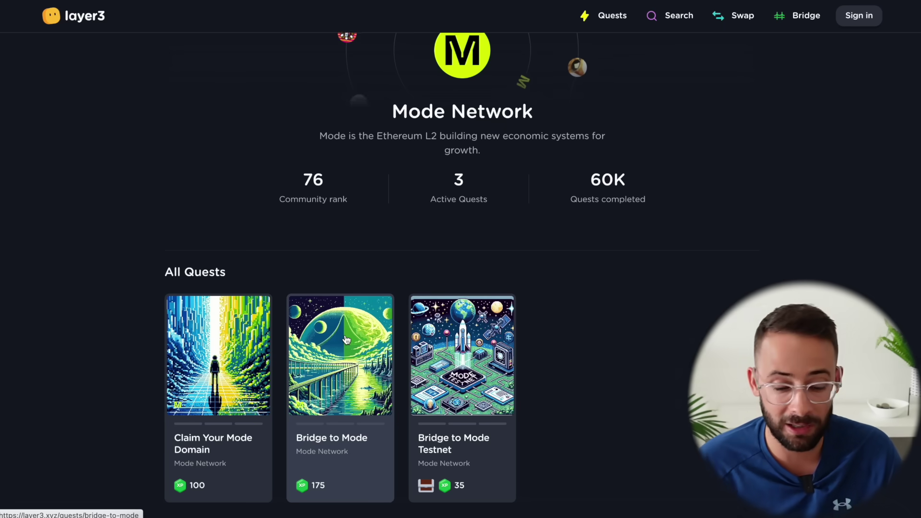
# Step: Look over the Claim Your Mode Domain quest, then go back to Mode Network's quest list
pyautogui.scroll(3, 85, 208)
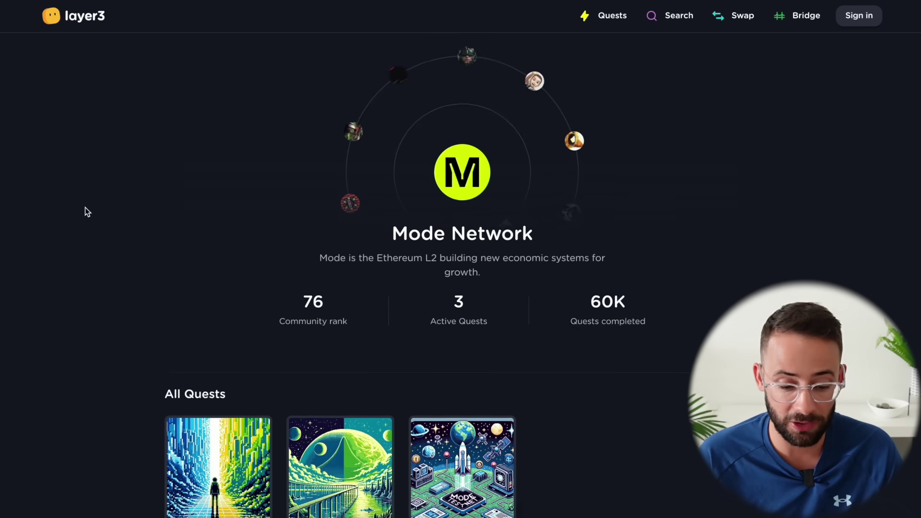
pyautogui.scroll(-3, 85, 207)
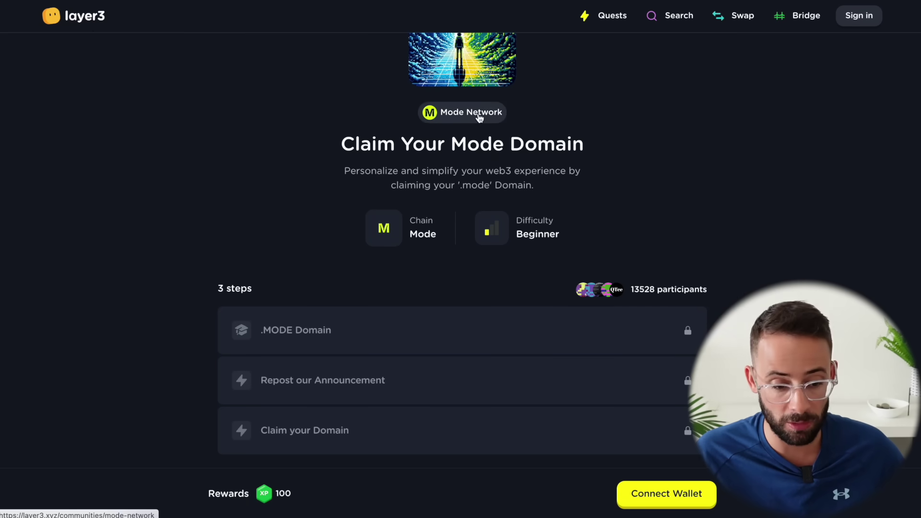
pyautogui.click(479, 115)
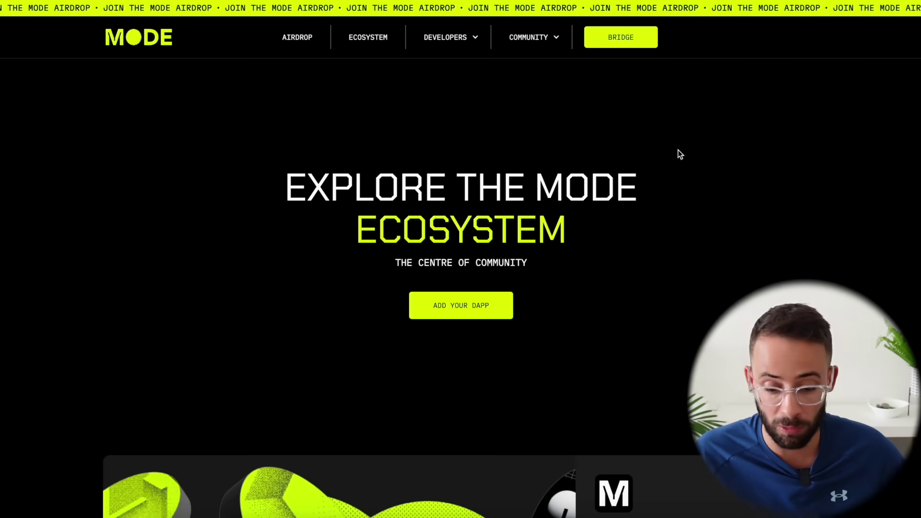
pyautogui.scroll(-10, 676, 259)
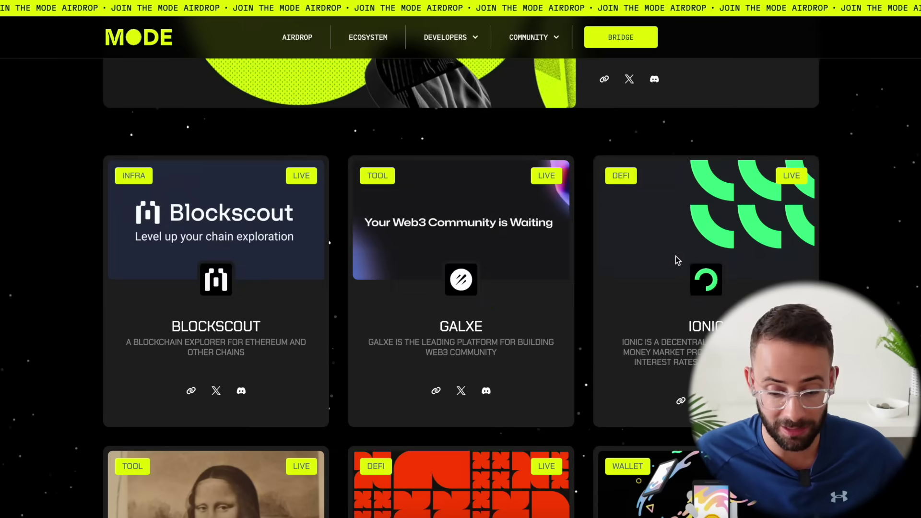
pyautogui.scroll(-5, 124, 290)
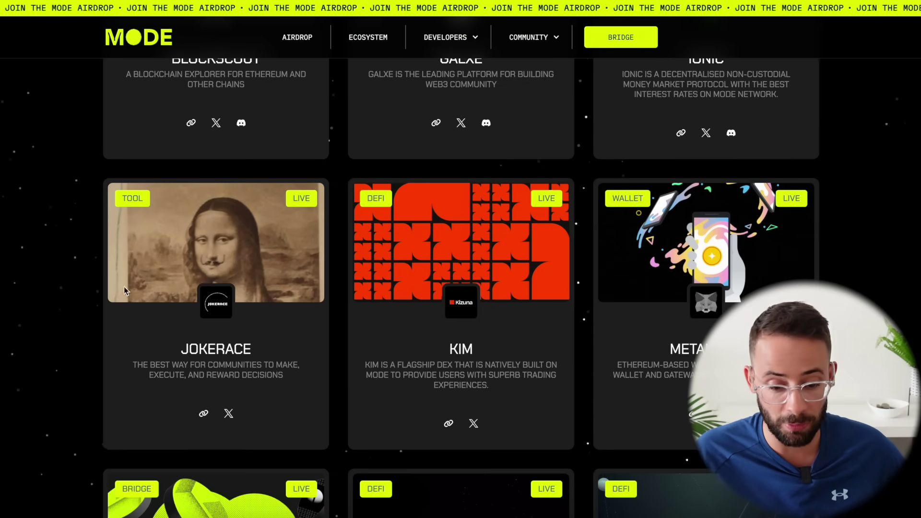
pyautogui.scroll(-6, 192, 279)
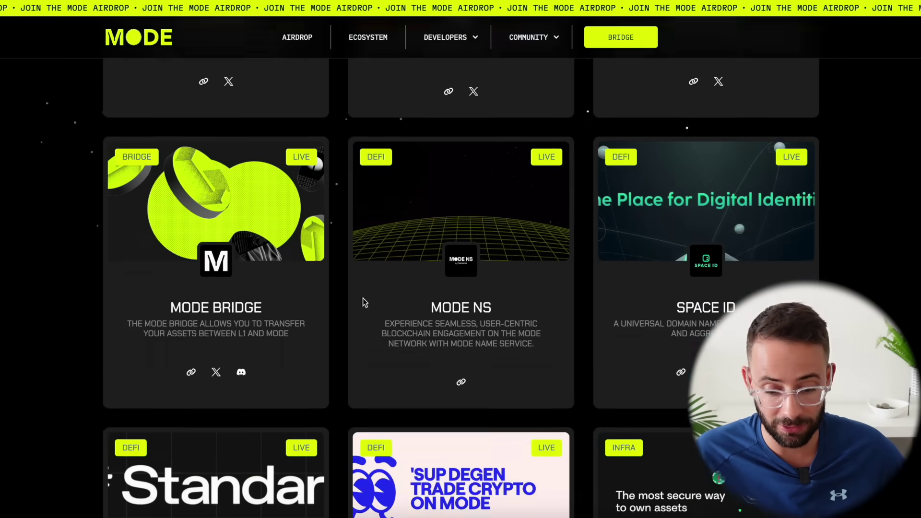
pyautogui.scroll(-5, 336, 303)
pyautogui.scroll(-2, 216, 283)
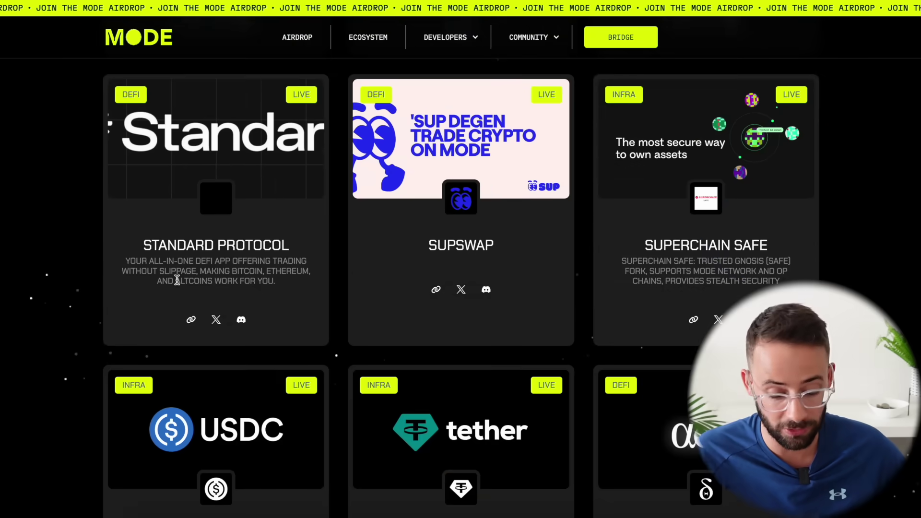
pyautogui.scroll(-8, 181, 268)
pyautogui.scroll(2, 201, 260)
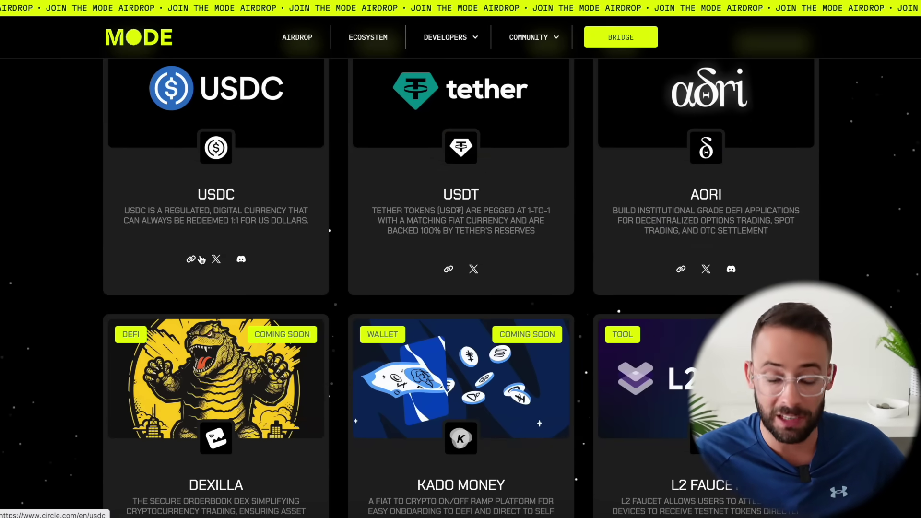
pyautogui.scroll(20, 156, 184)
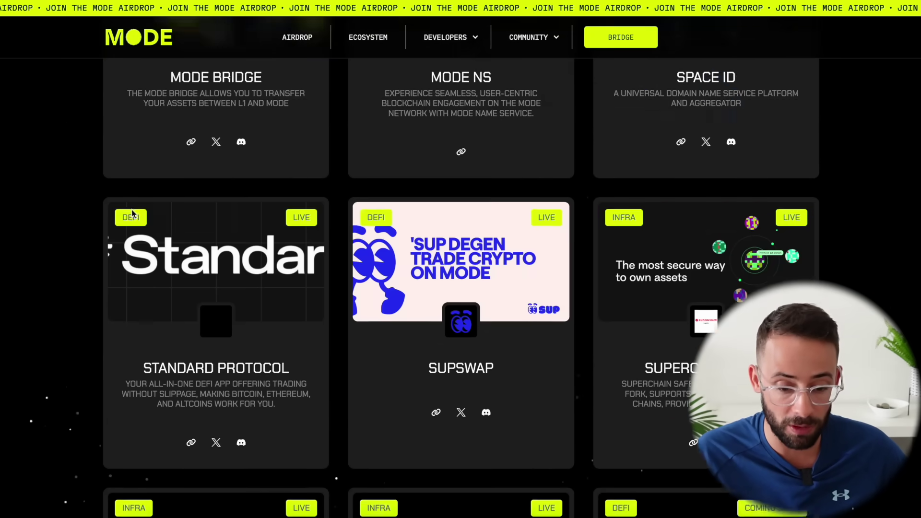
pyautogui.scroll(10, 137, 209)
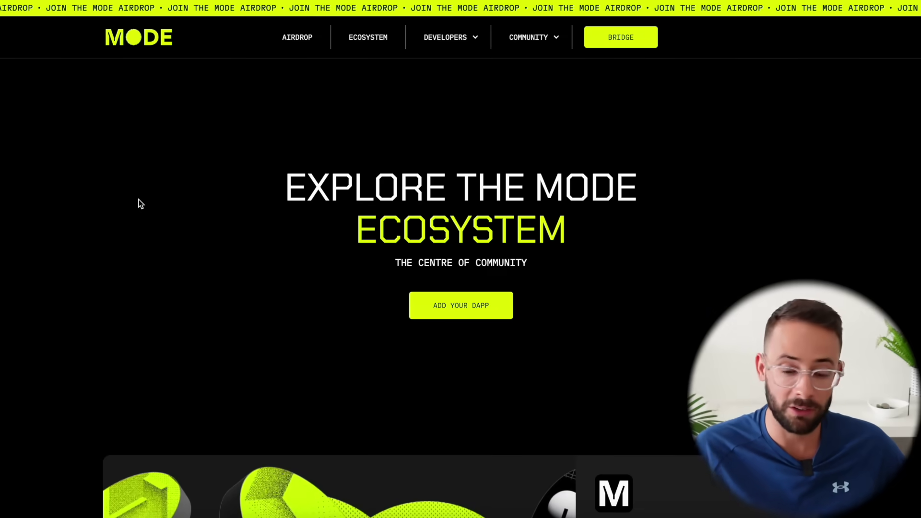